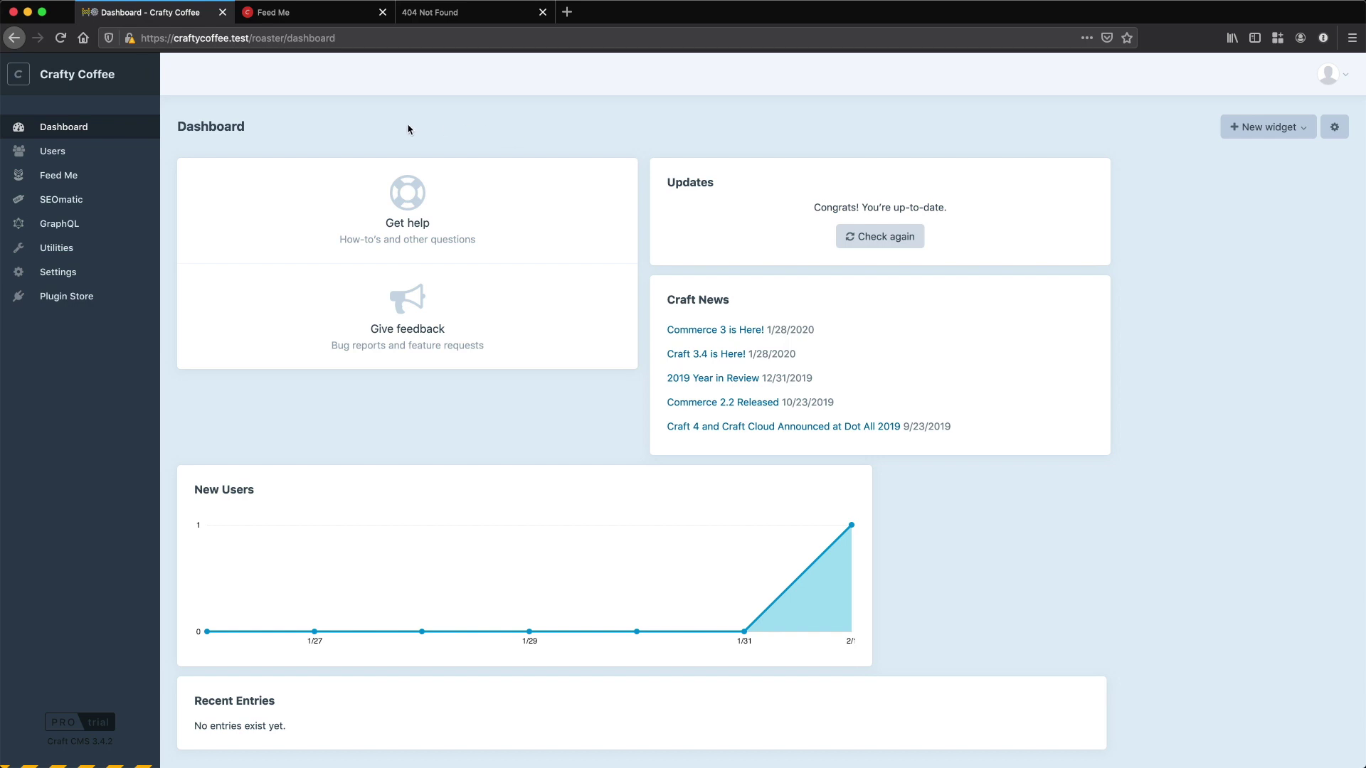
# In the admin's account Preferences, tick front-end toolbar, control-panel toolbar and Twig profiling, then save.
pyautogui.click(1341, 78)
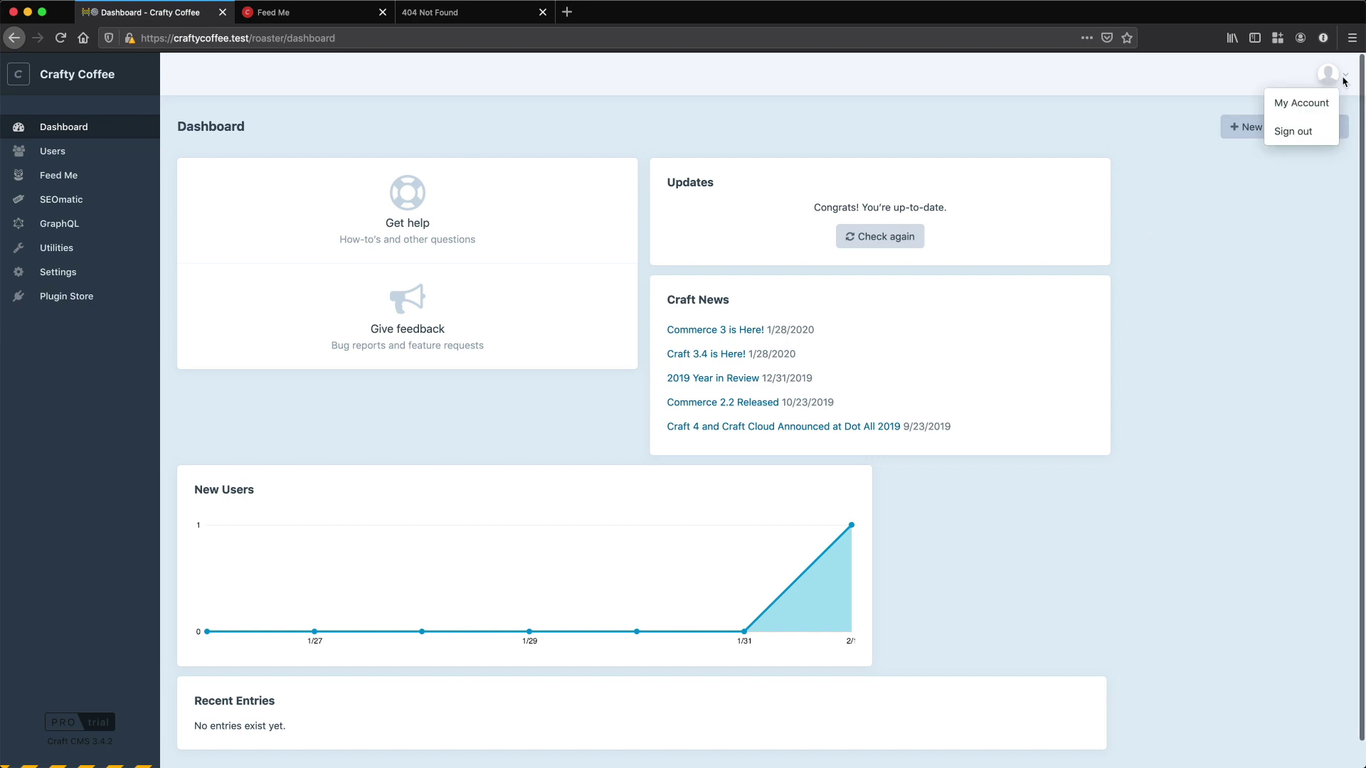
pyautogui.click(1308, 103)
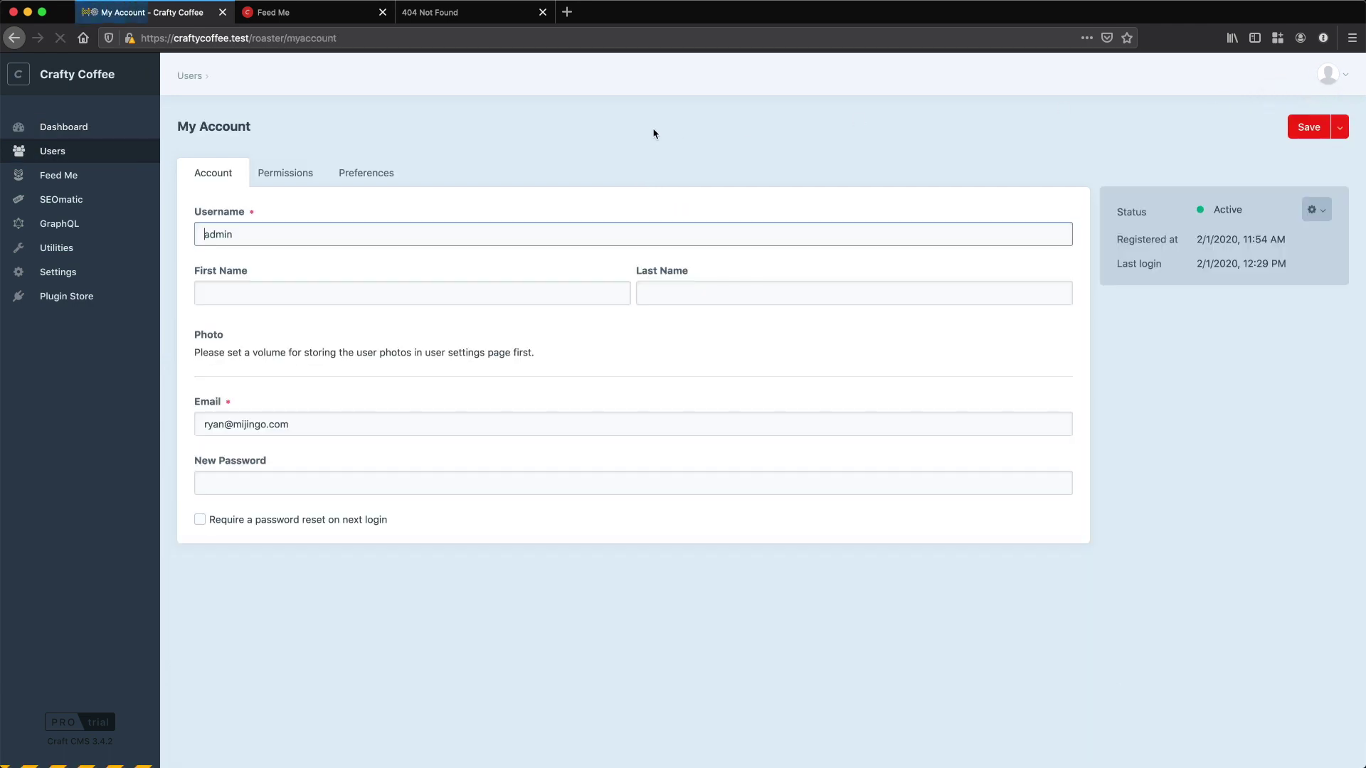
pyautogui.click(371, 175)
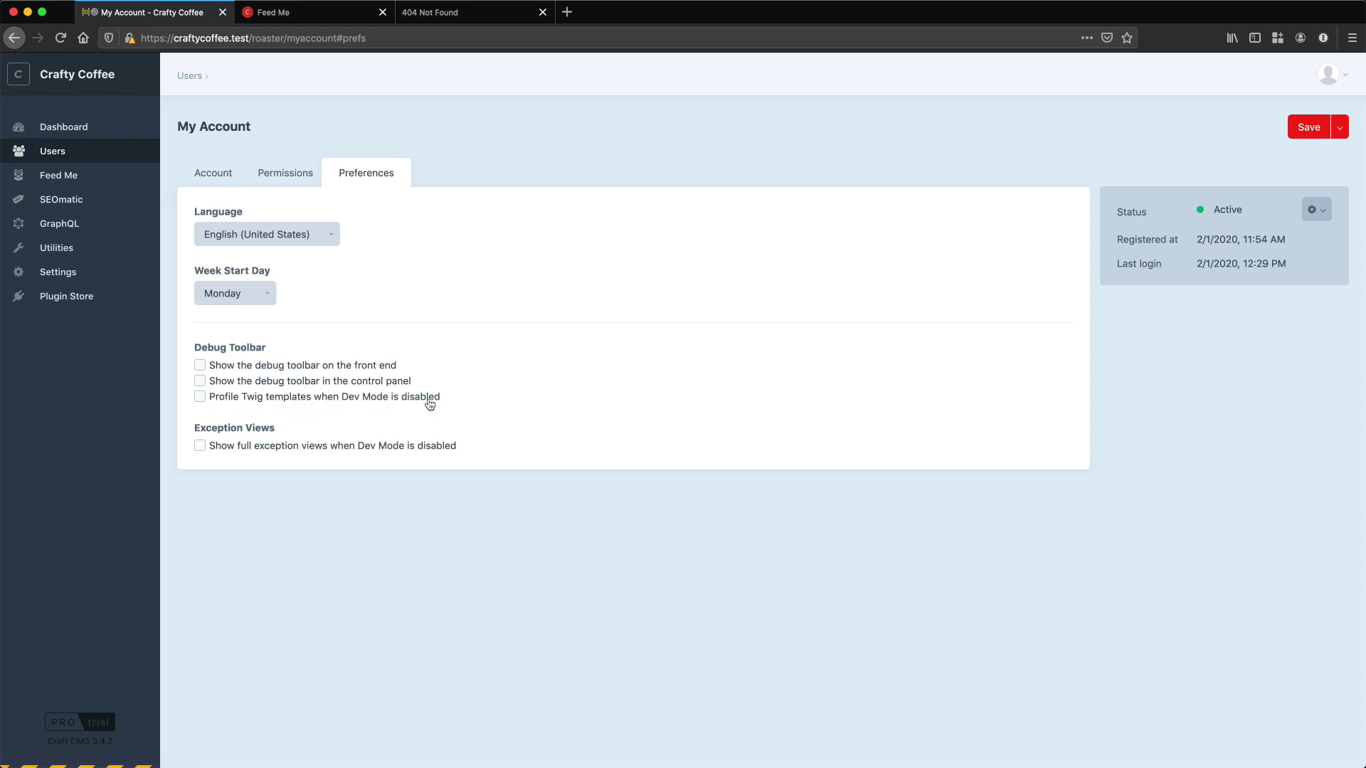
pyautogui.click(200, 365)
pyautogui.click(200, 381)
pyautogui.click(202, 397)
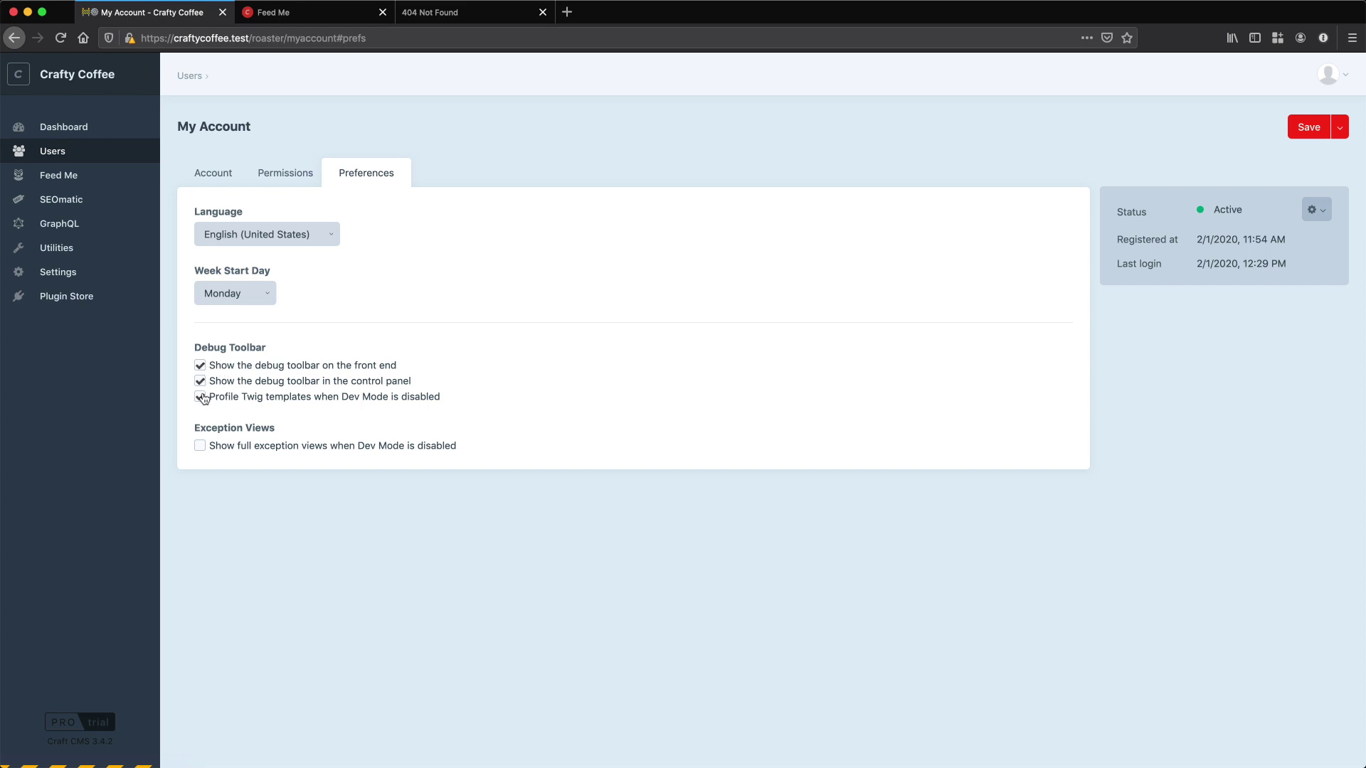
pyautogui.click(1316, 129)
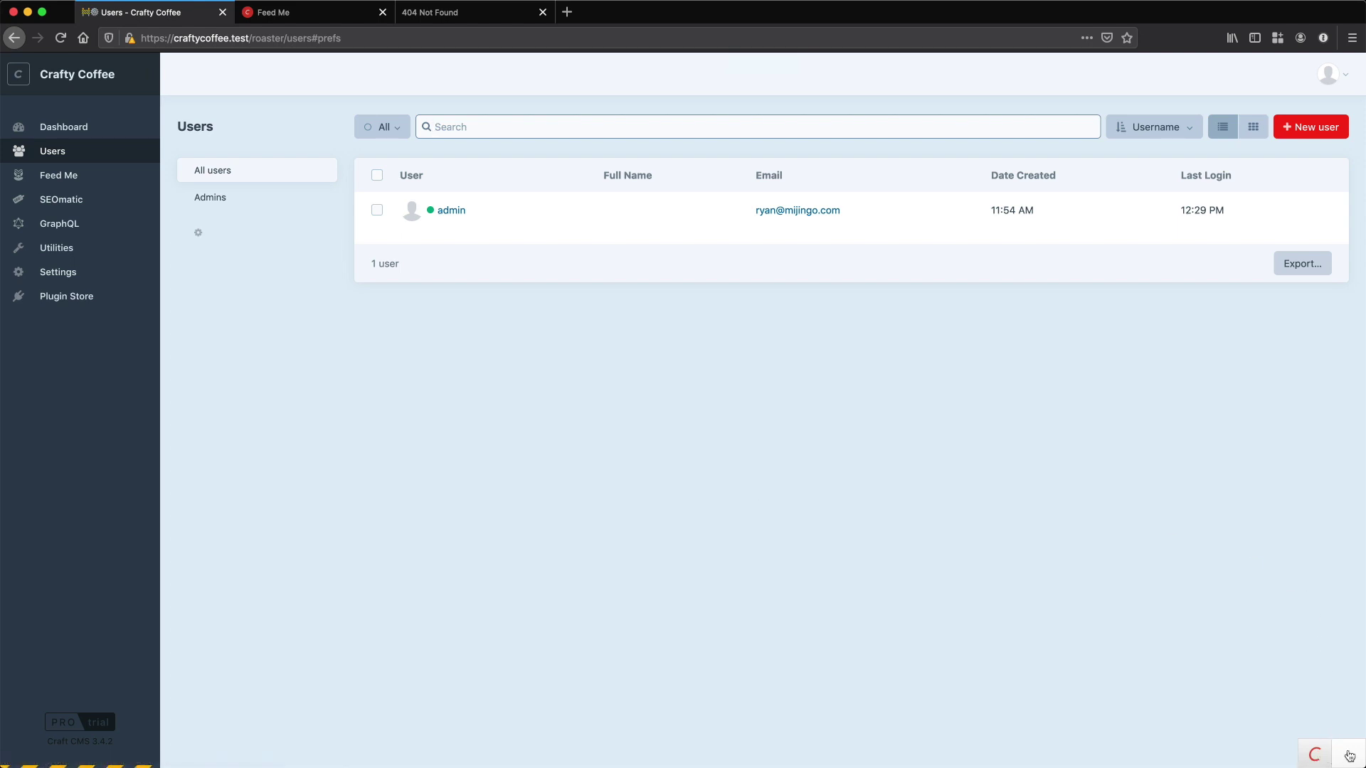
# Expand the collapsed debug toolbar on the Users page to show status, log messages and DB queries.
pyautogui.click(1349, 756)
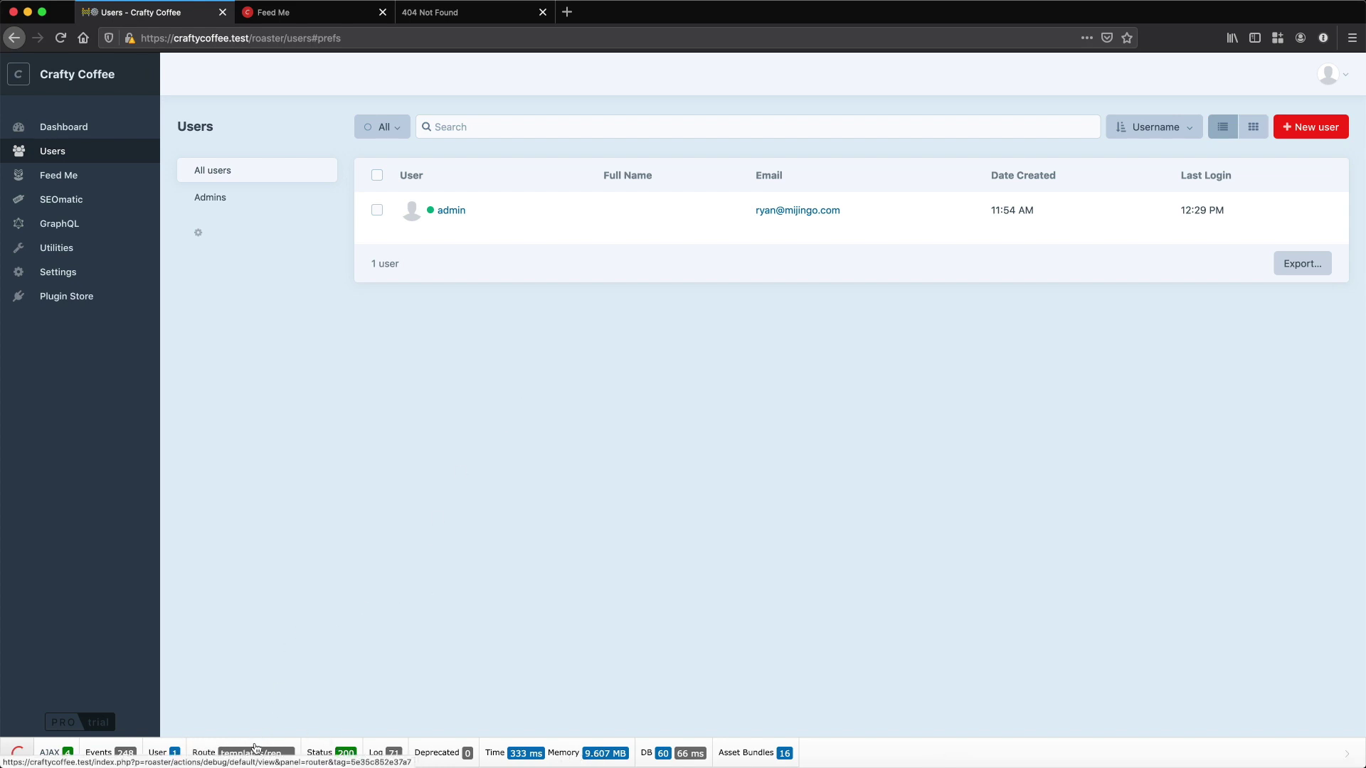
pyautogui.moveTo(62, 758)
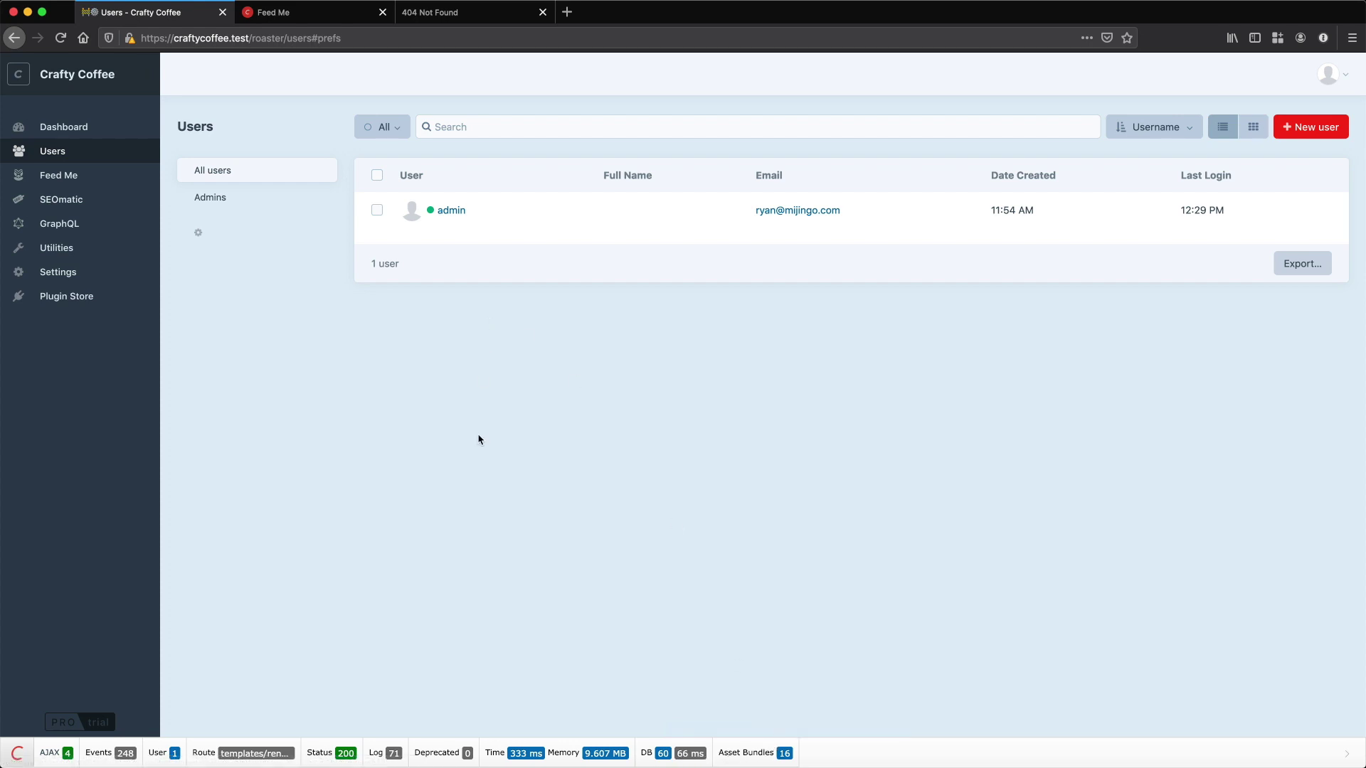
# Remove /foo from the 404 page's URL to load the site's front-end home page.
pyautogui.click(458, 13)
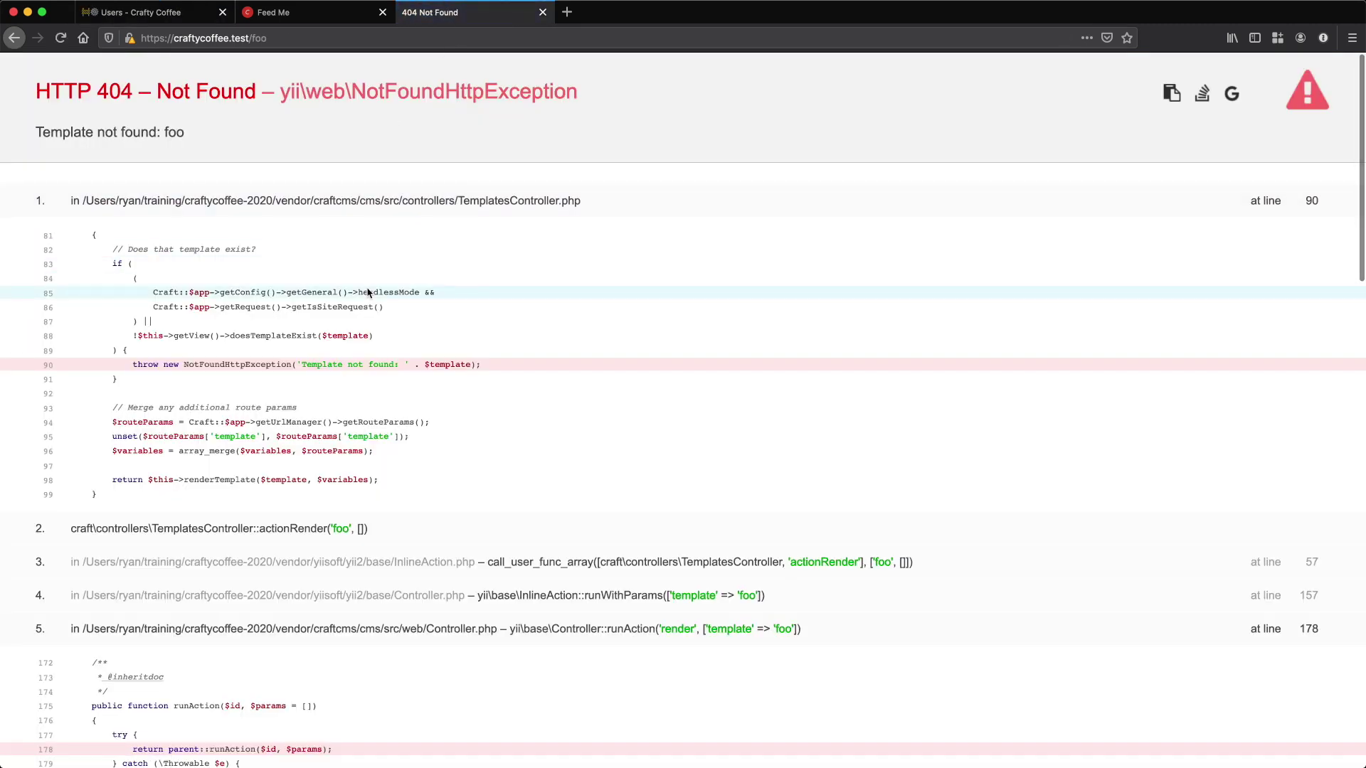
pyautogui.click(185, 42)
pyautogui.press('End')
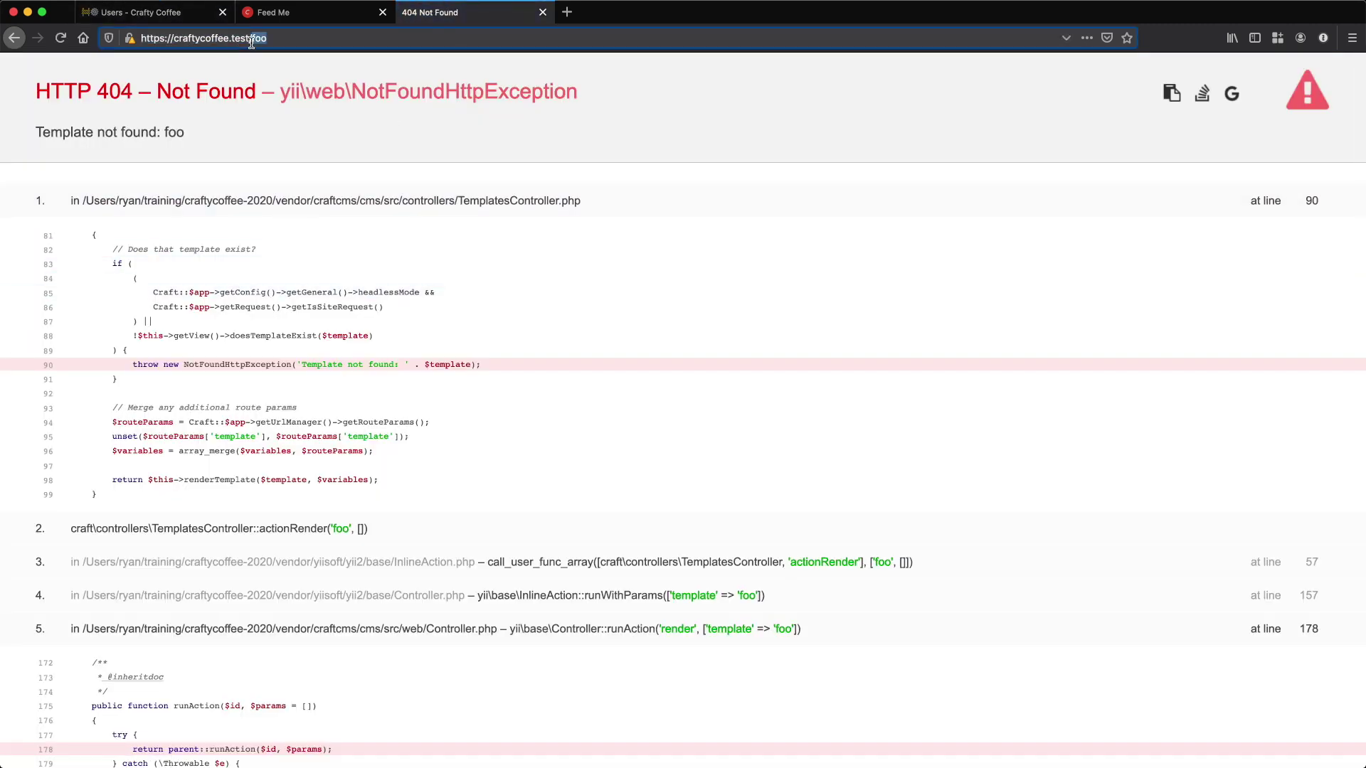
pyautogui.press('BackSpace')
pyautogui.press('BackSpace')
pyautogui.press('BackSpace')
pyautogui.press('BackSpace')
pyautogui.press('Return')
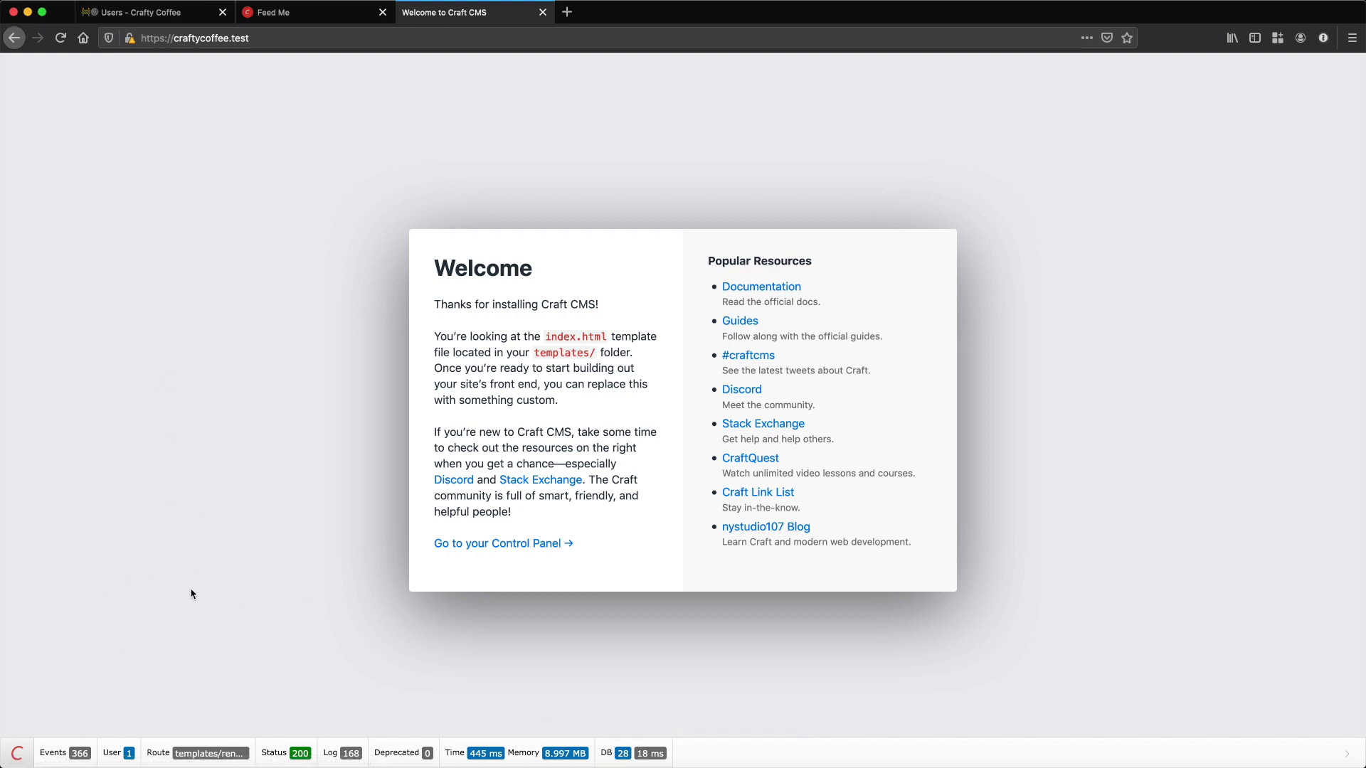
# Open the Welcome page's Database Queries debug panel, listing 28 queries with 4 duplicated.
pyautogui.click(189, 15)
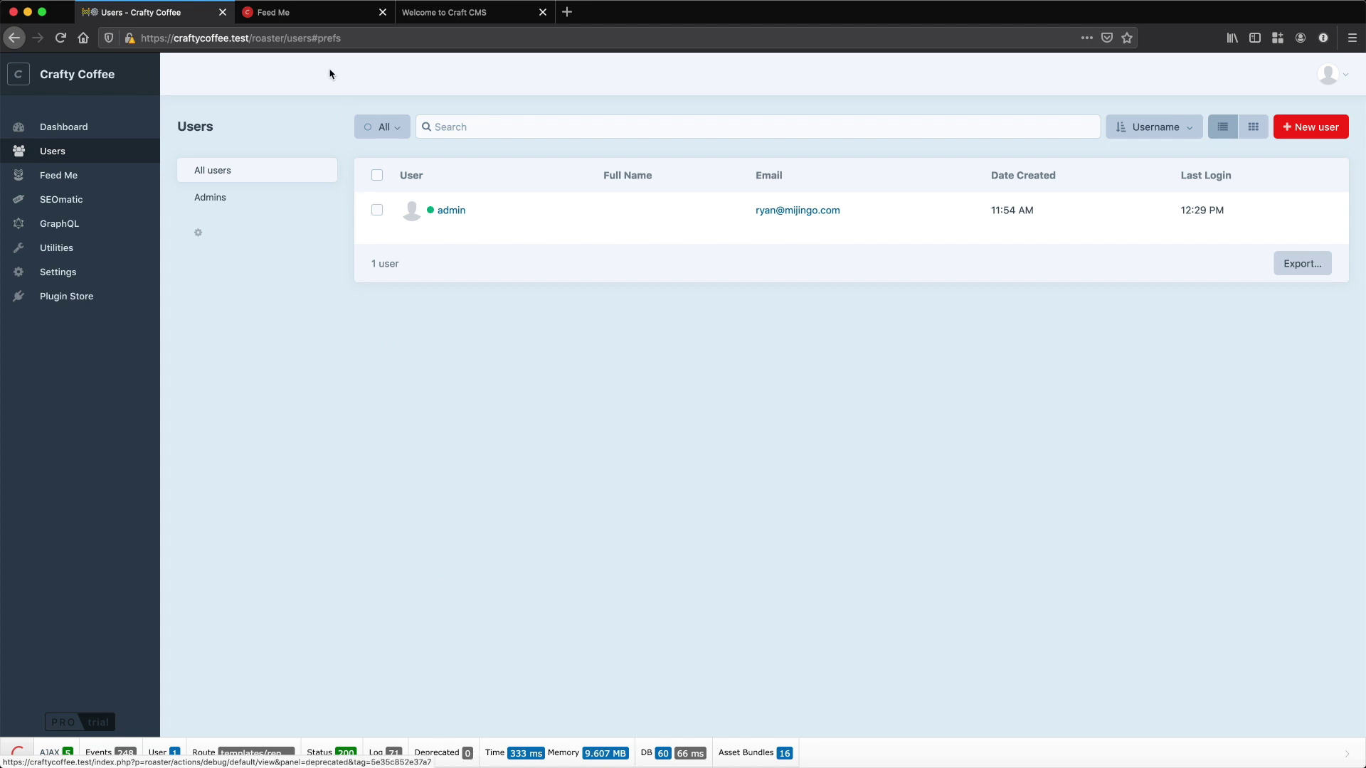
pyautogui.click(478, 14)
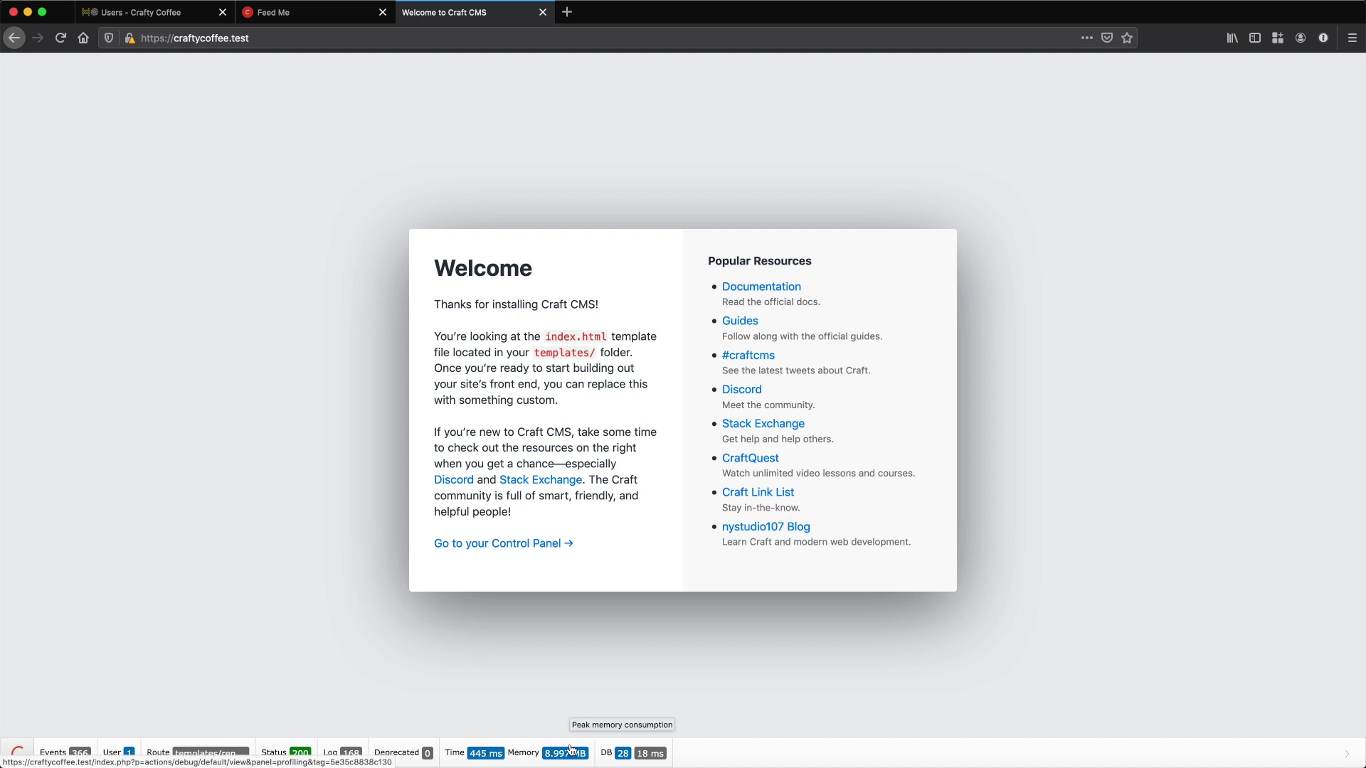
pyautogui.click(624, 757)
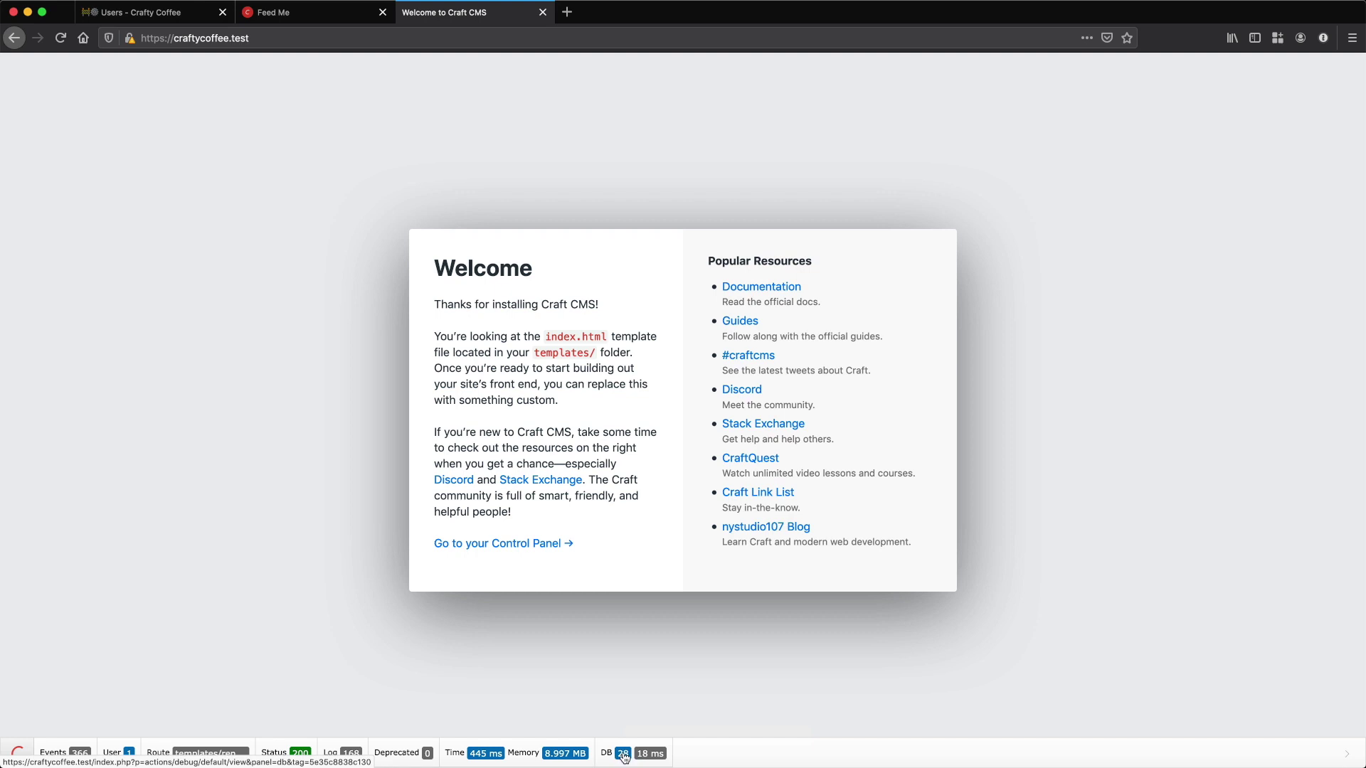
# Open the Database Queries panel and filter its Type column to SHOW queries.
pyautogui.click(624, 756)
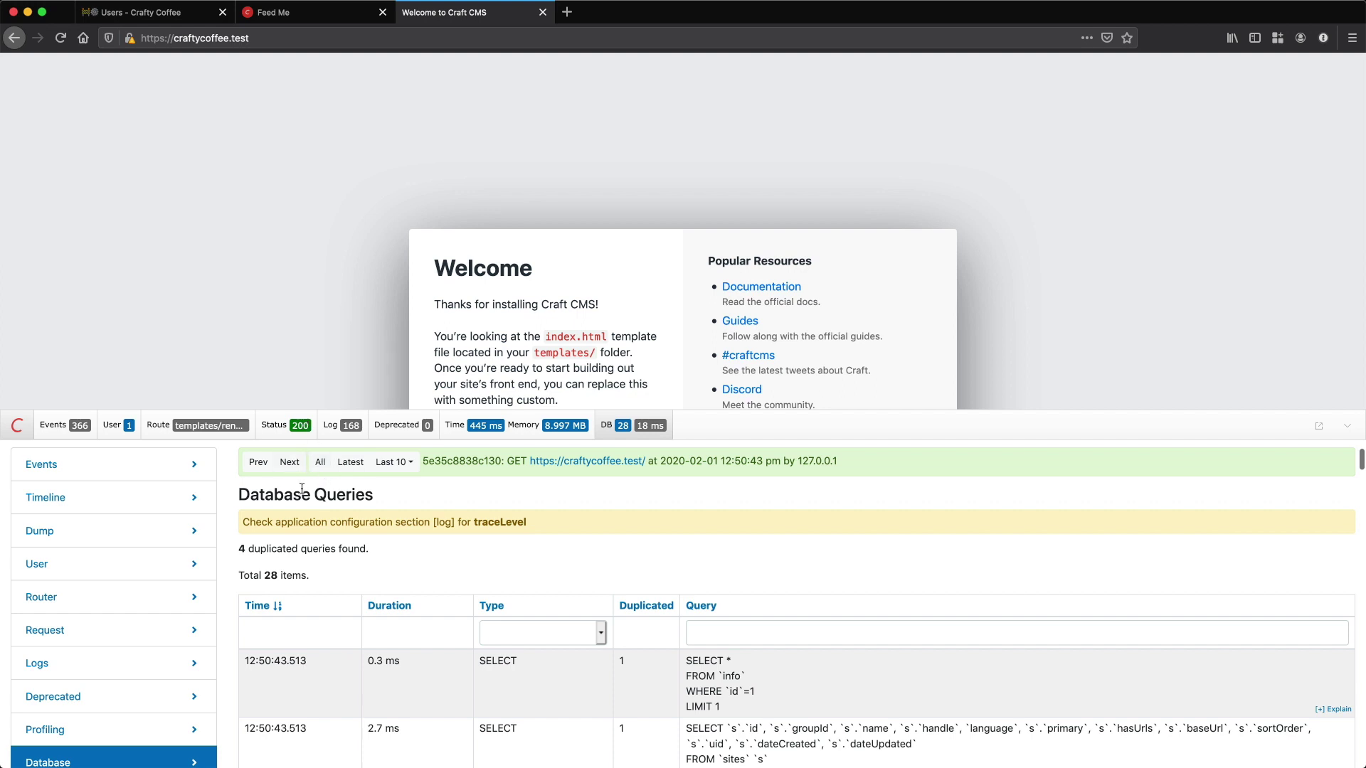
pyautogui.scroll(-3, 48, 605)
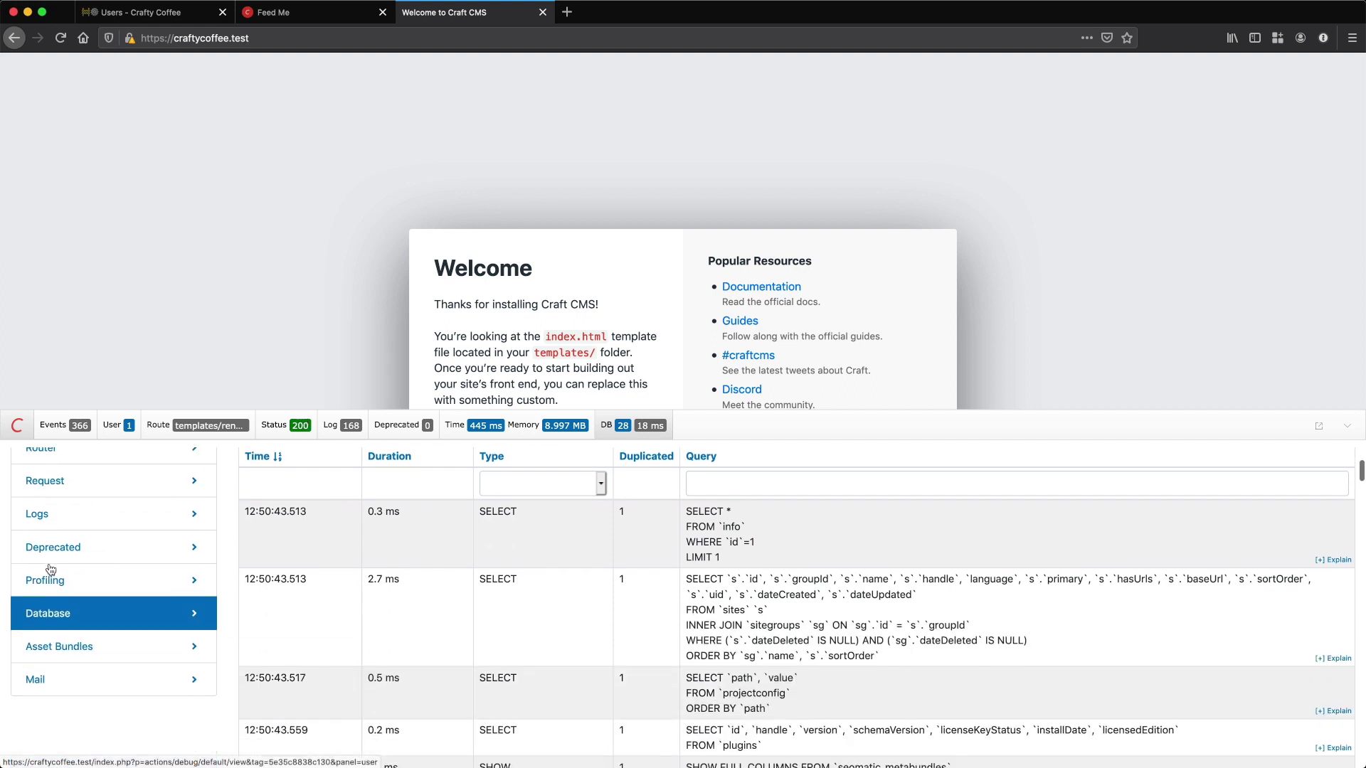
pyautogui.scroll(3, 356, 604)
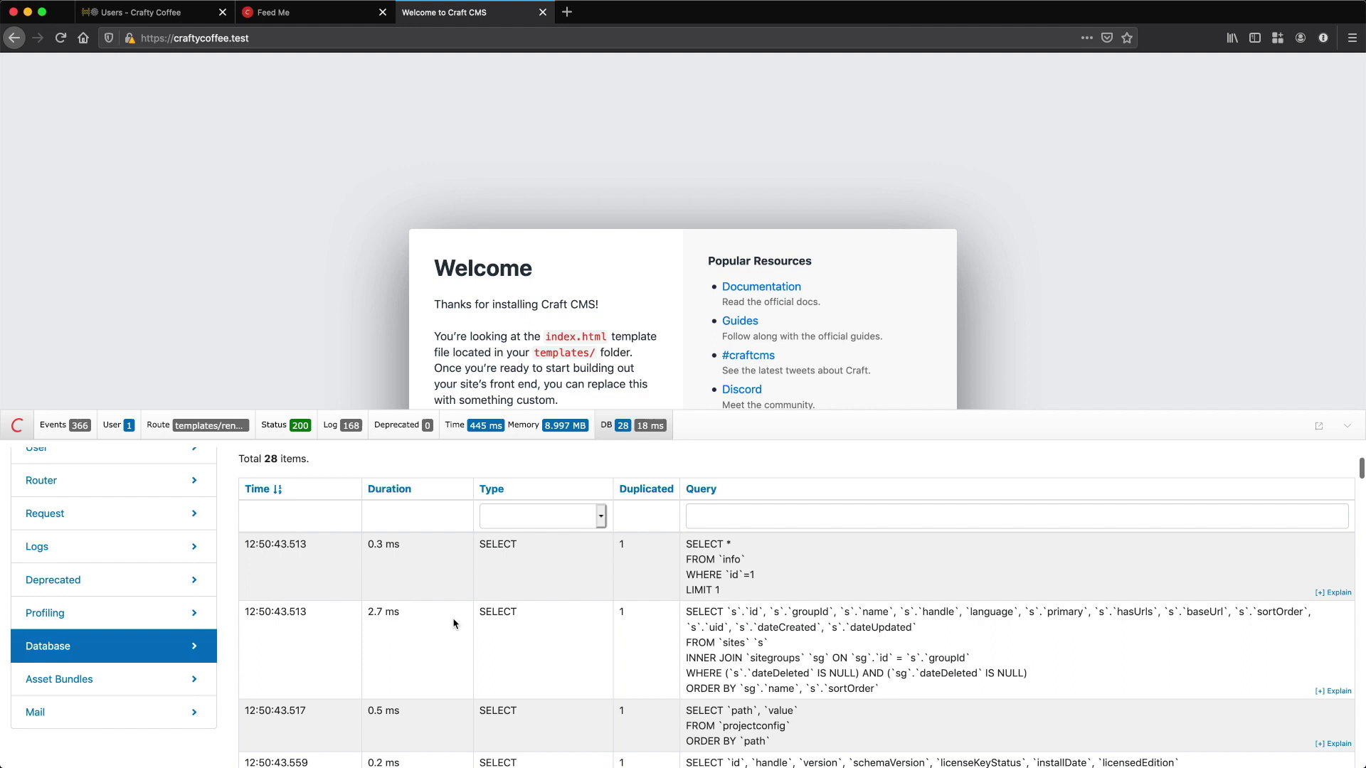
pyautogui.click(601, 619)
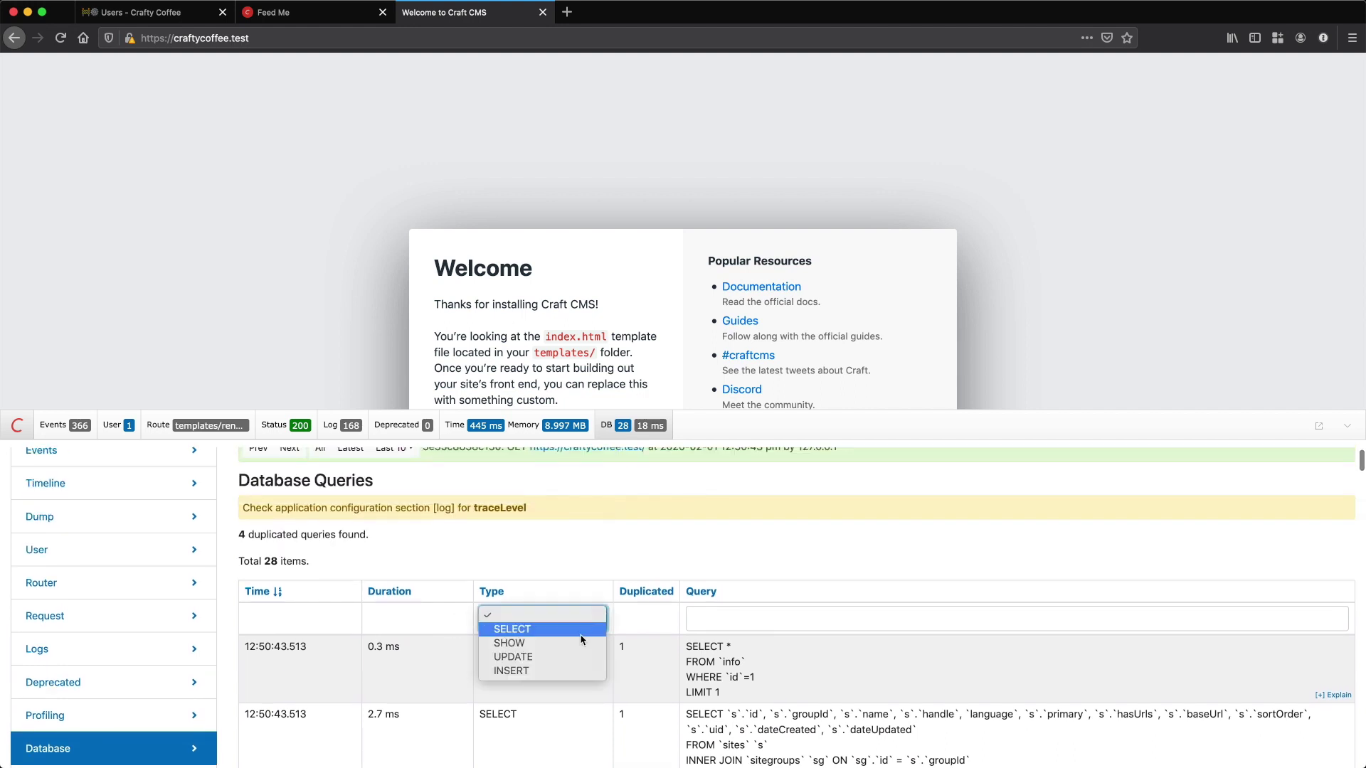
pyautogui.click(579, 645)
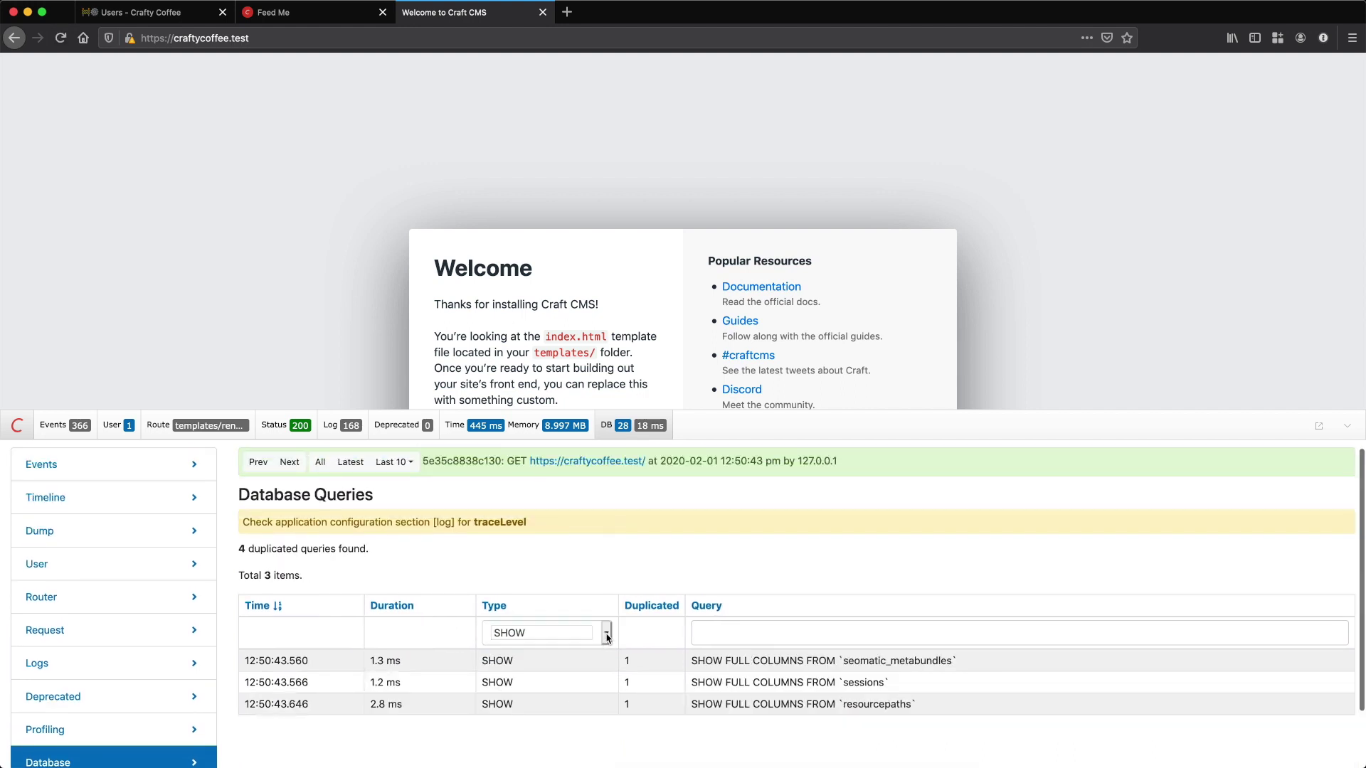
# Try INSERT and SHOW in the Type filter, settling on SELECT (23 of 28 queries).
pyautogui.click(604, 633)
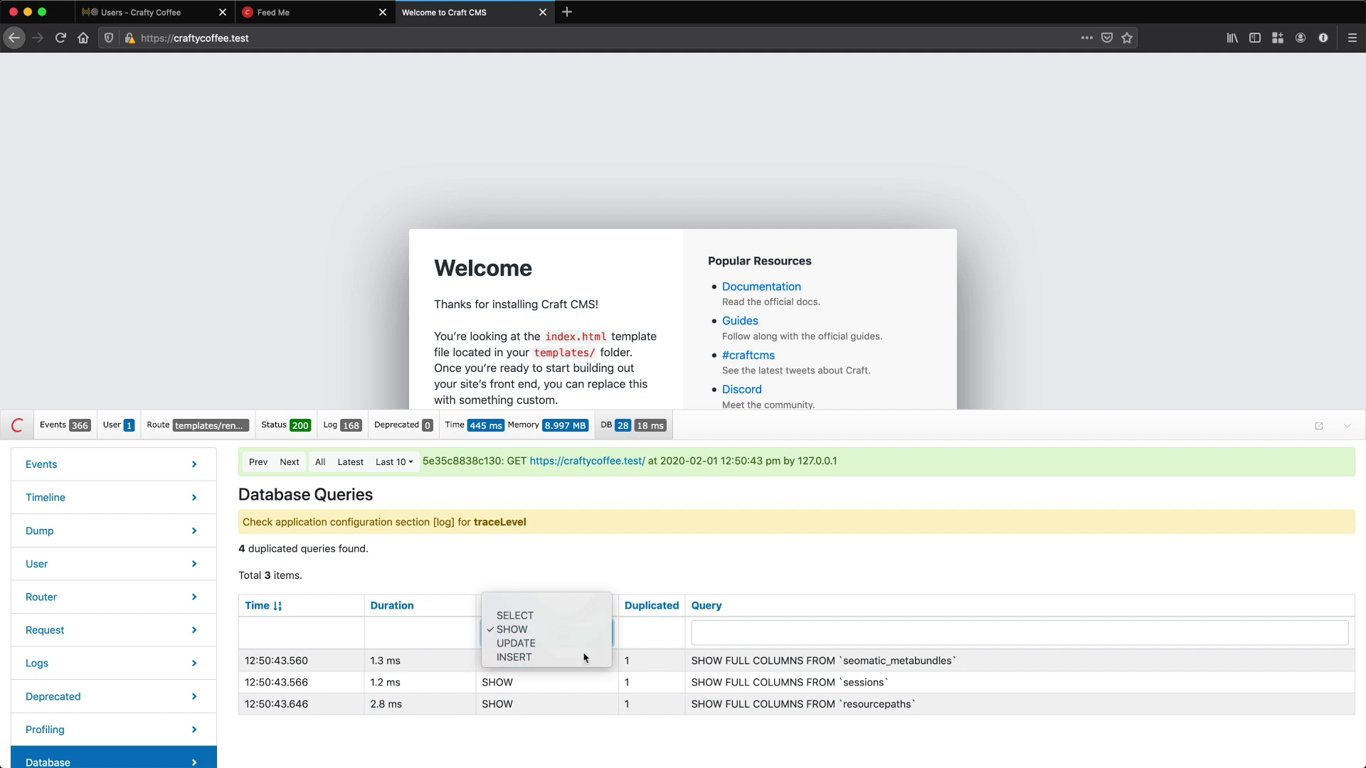
pyautogui.click(584, 657)
pyautogui.click(597, 640)
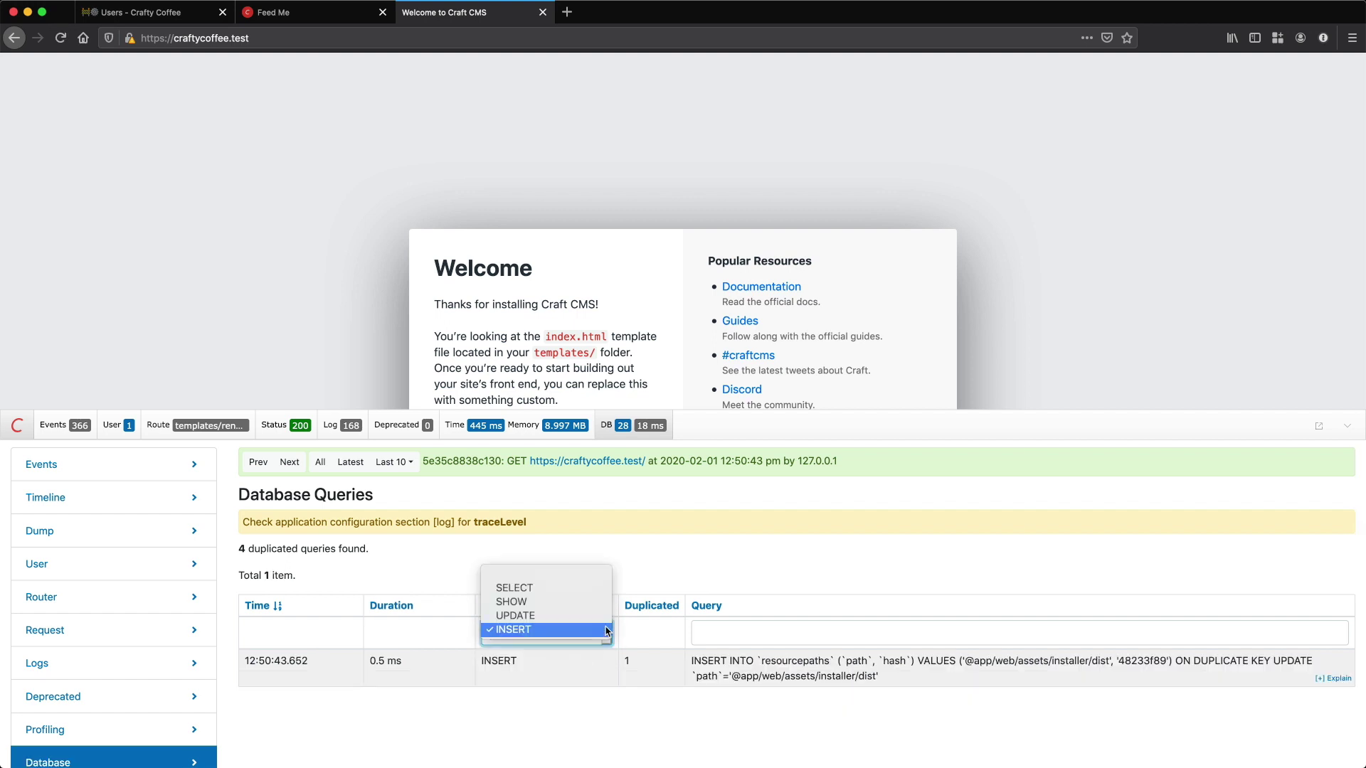
pyautogui.click(606, 602)
pyautogui.click(606, 638)
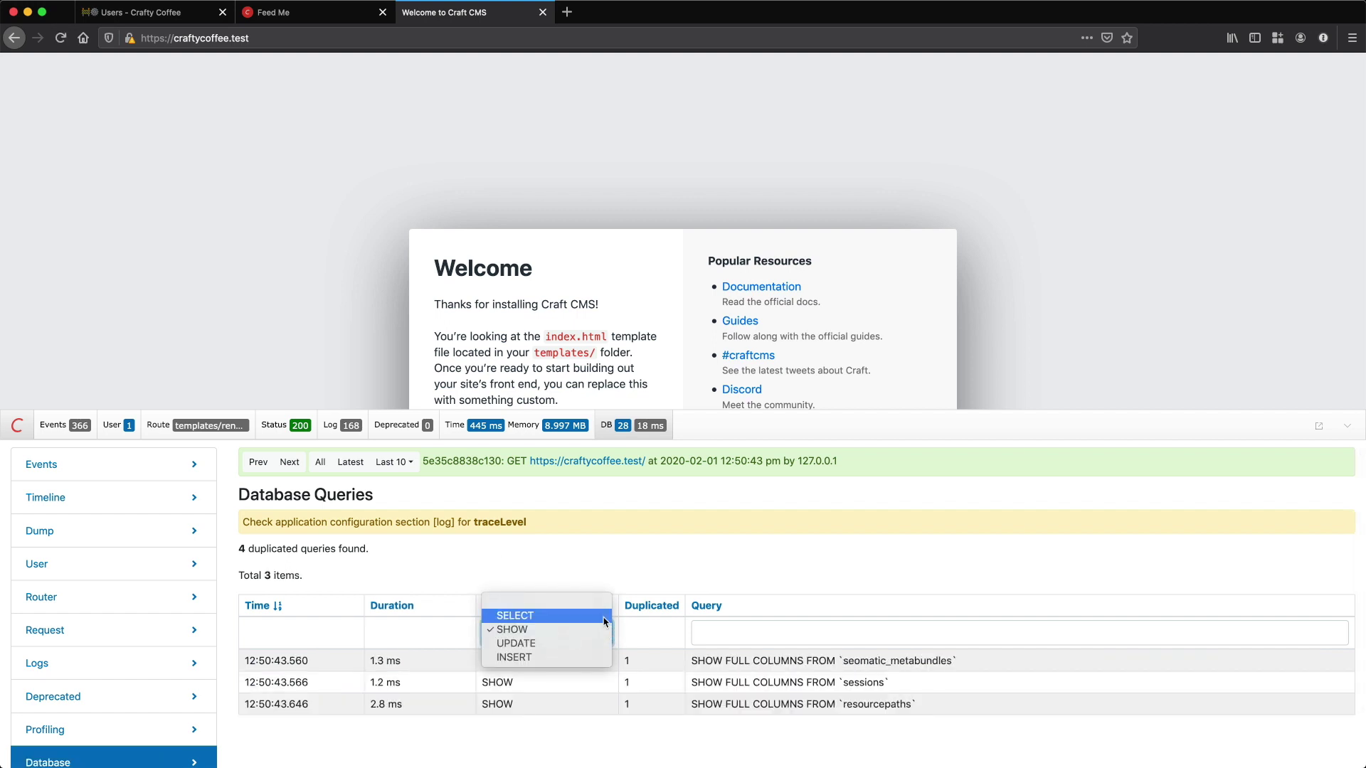
pyautogui.click(562, 616)
pyautogui.scroll(-5, 592, 672)
pyautogui.scroll(5, 591, 672)
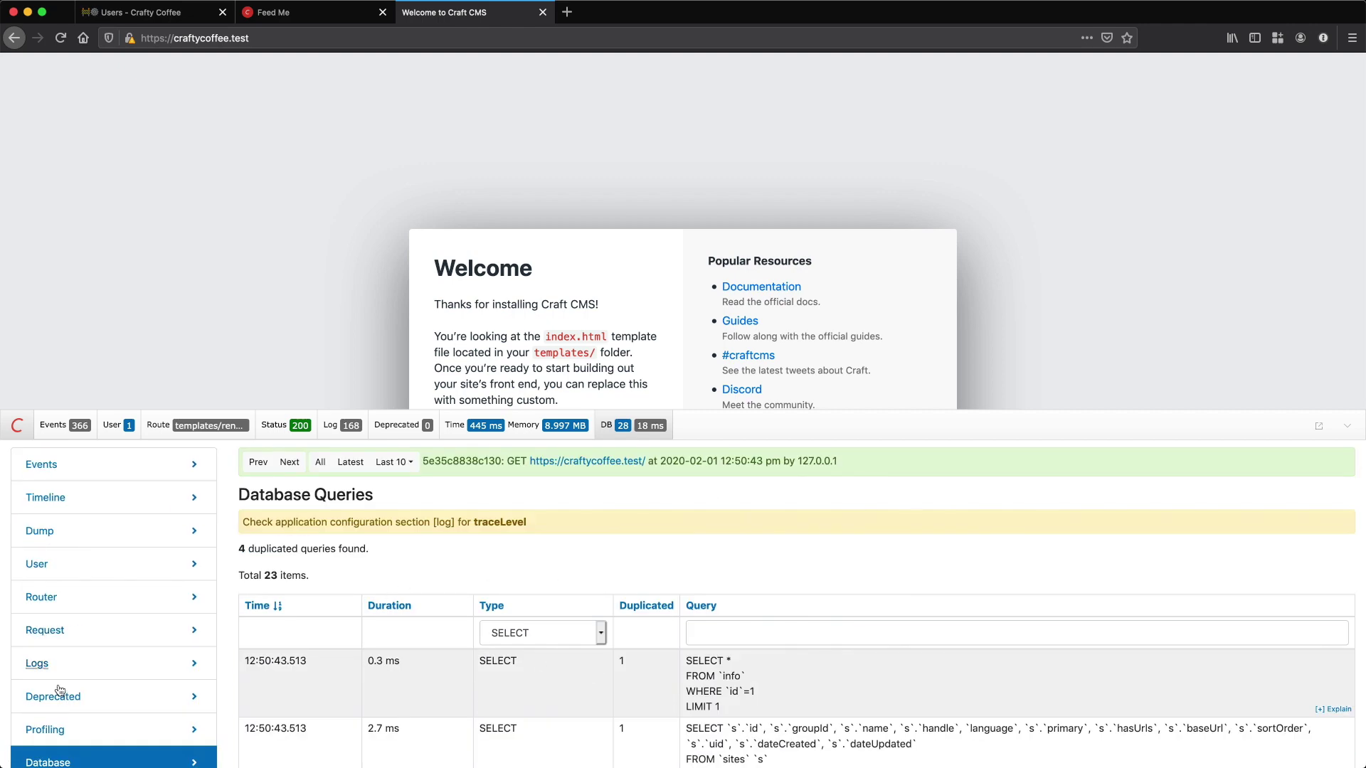
# Open the Router debug panel and scroll through the 14 URL rules tested before matching.
pyautogui.click(41, 600)
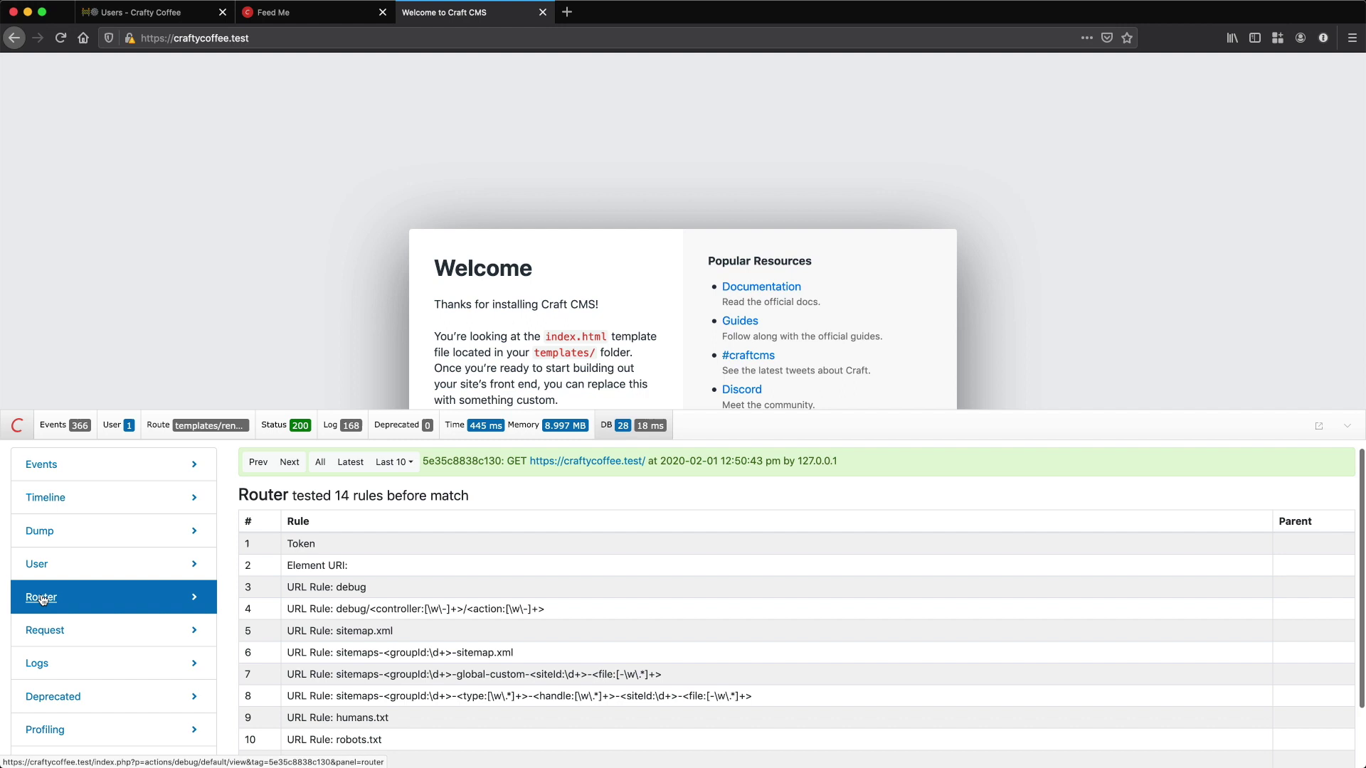
pyautogui.scroll(-2, 290, 585)
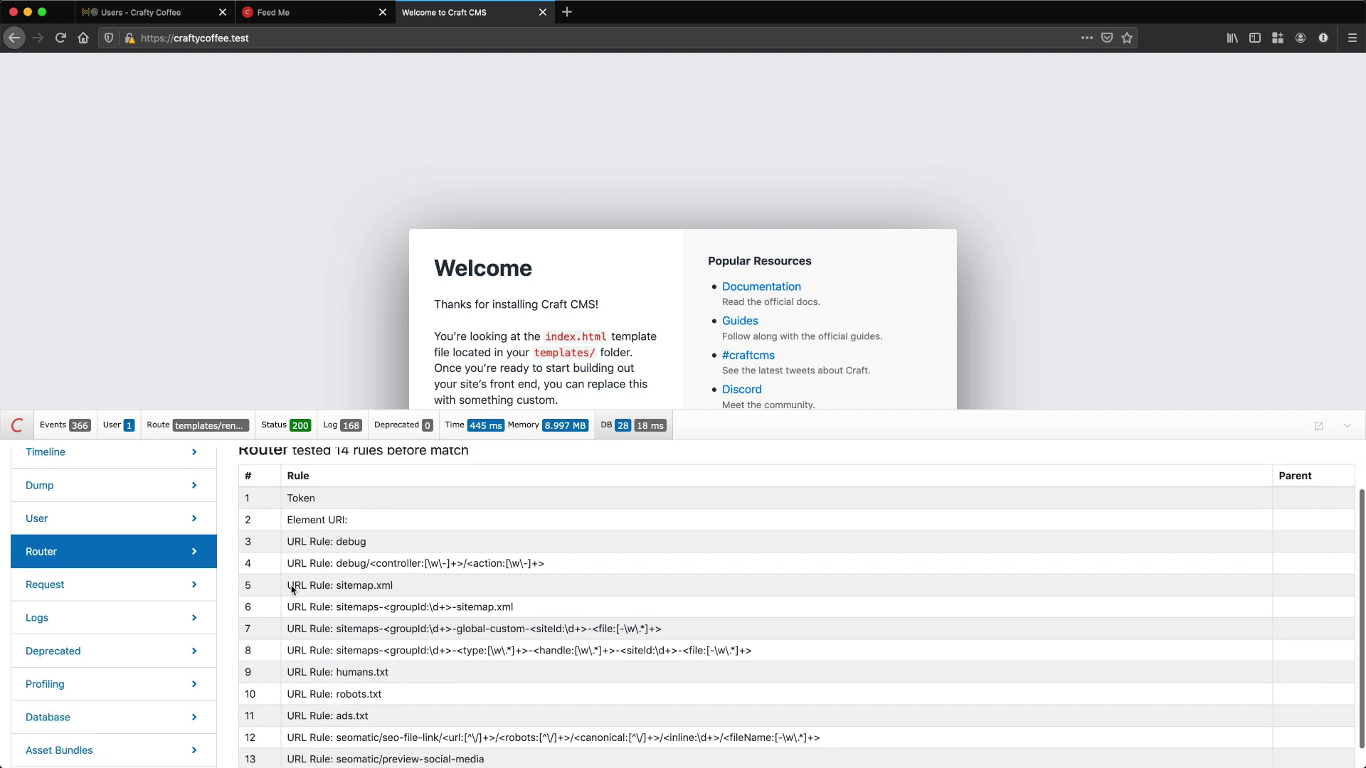
pyautogui.scroll(1, 296, 532)
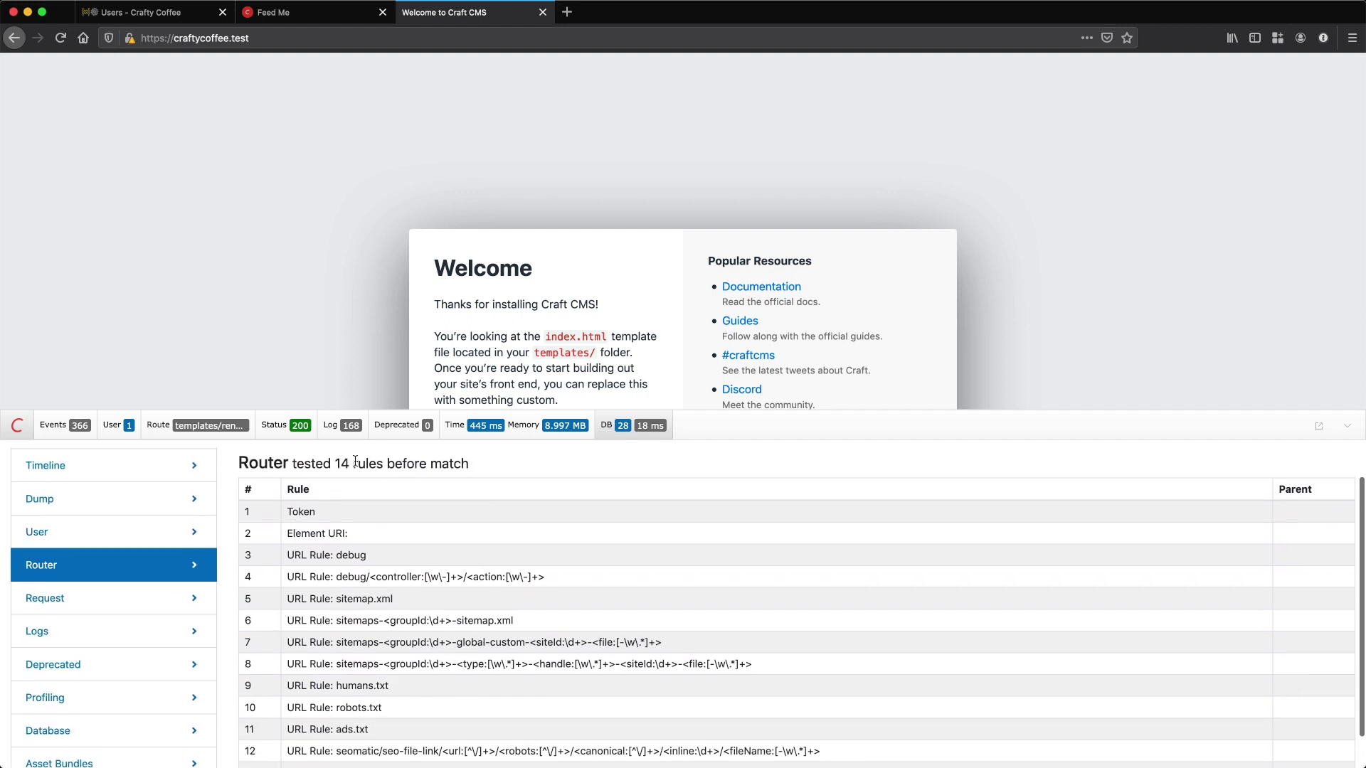
pyautogui.scroll(-2, 317, 619)
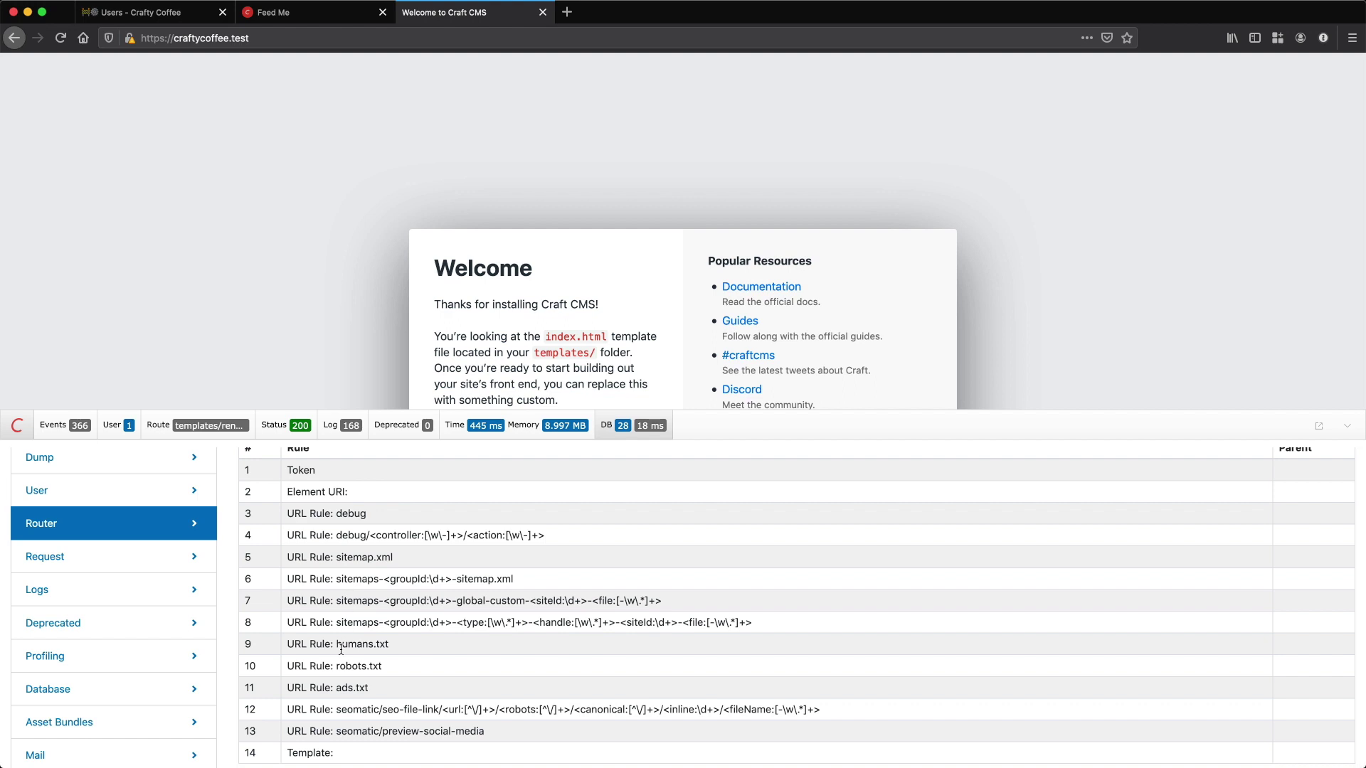
pyautogui.scroll(-1, 340, 646)
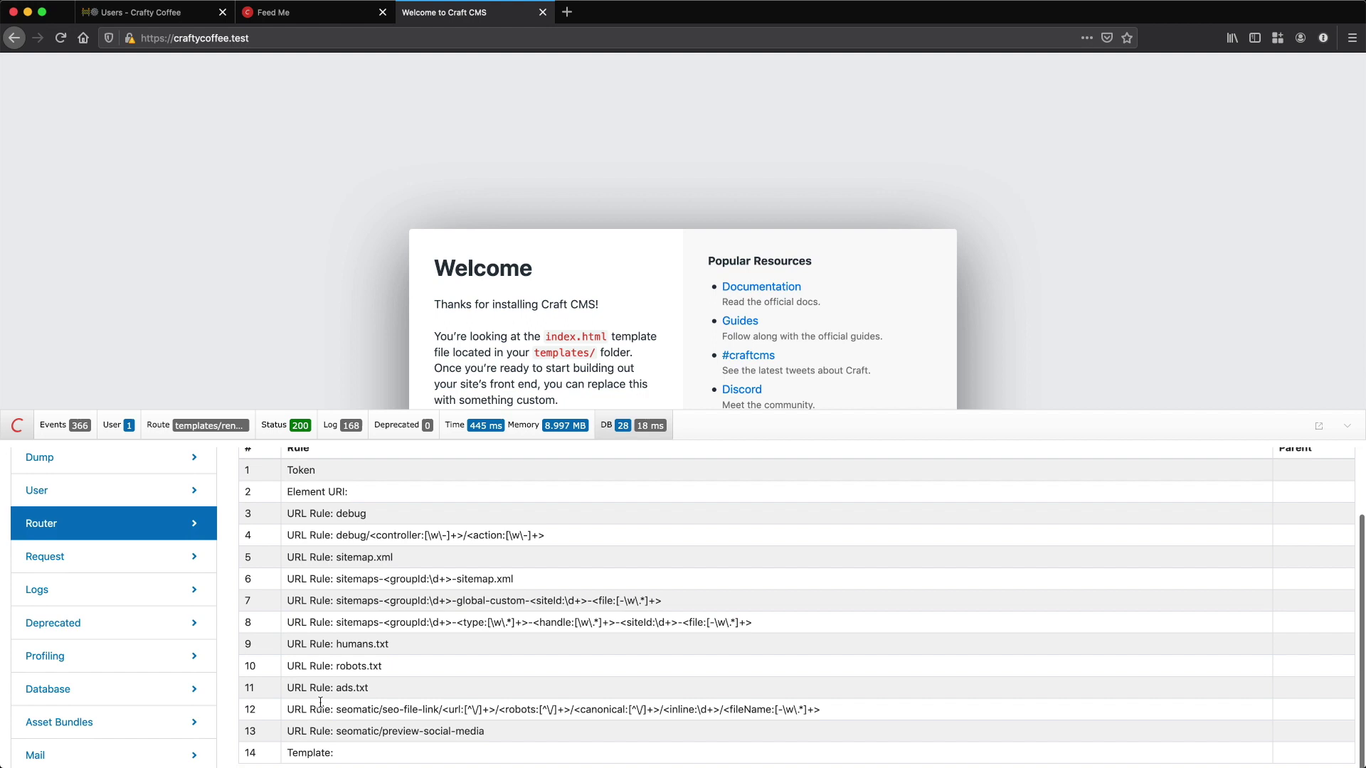
pyautogui.scroll(2, 320, 663)
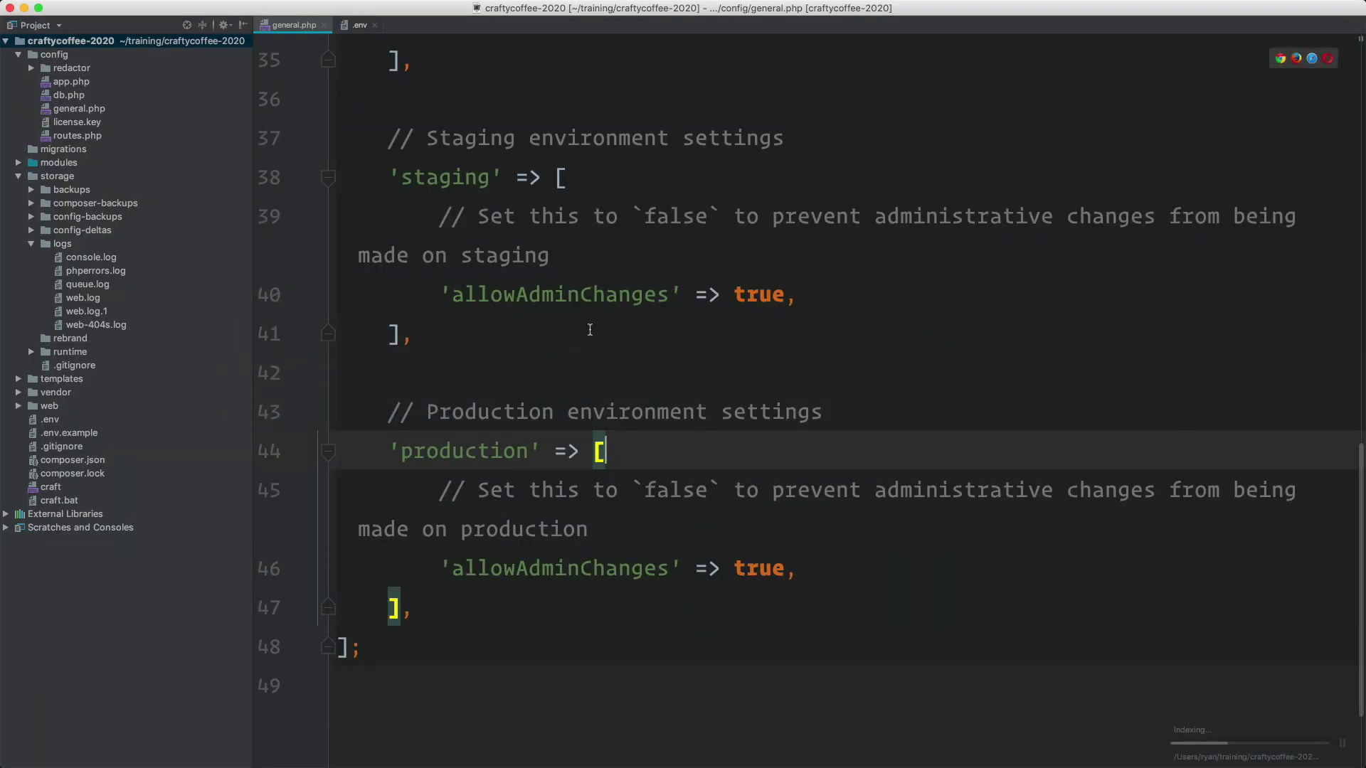
# In the .env file, select the 'dev' ENVIRONMENT value on line 2.
pyautogui.click(359, 25)
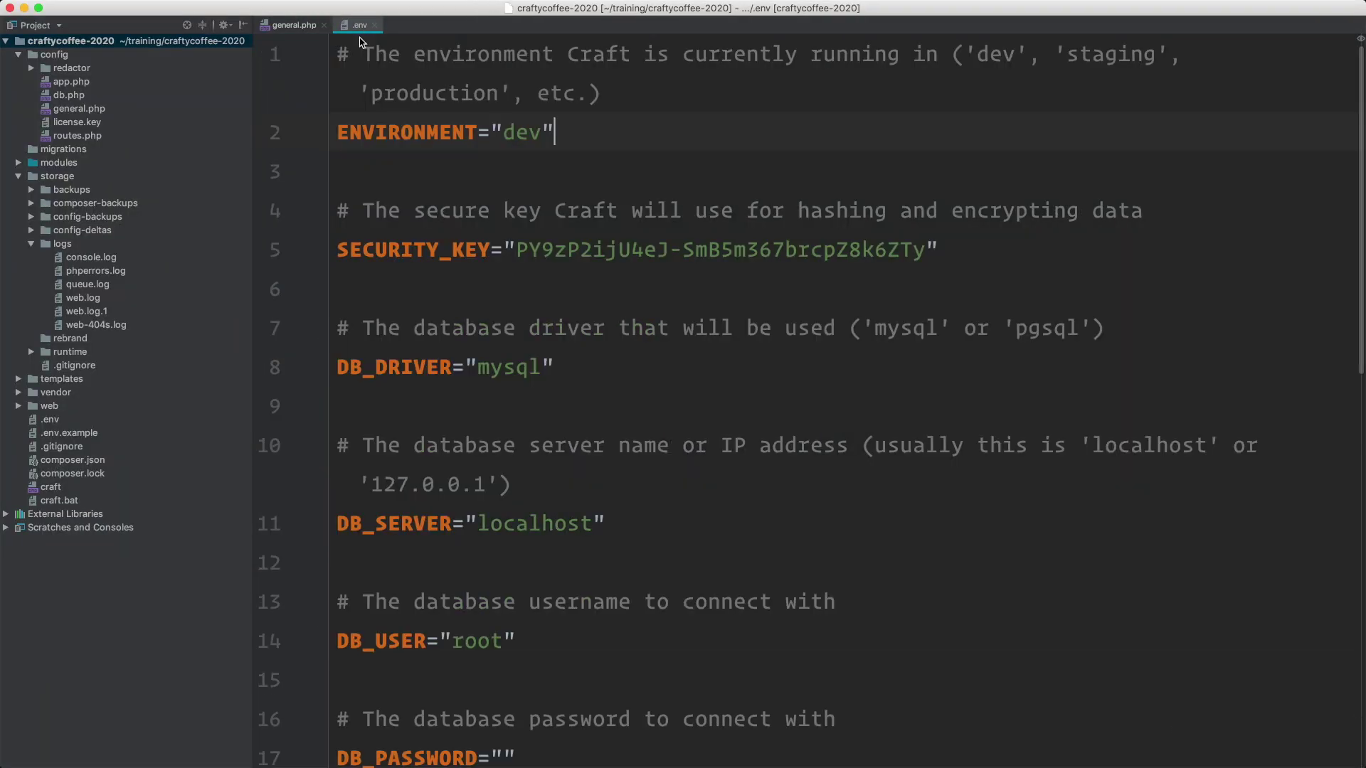
pyautogui.doubleClick(520, 131)
# Set ENVIRONMENT to production, then reload the front-end Welcome page in Firefox.
pyautogui.write('production')
pyautogui.press('super+Tab')
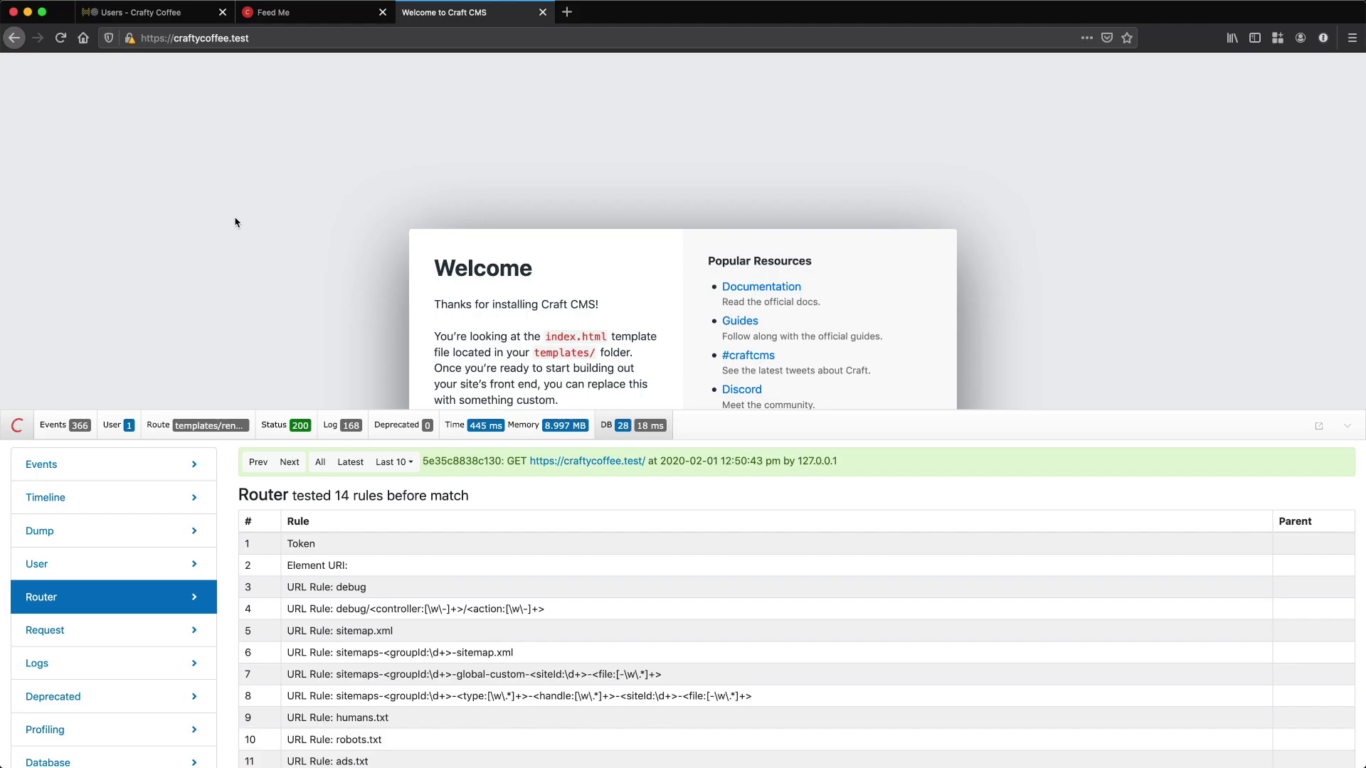
pyautogui.press('super+r')
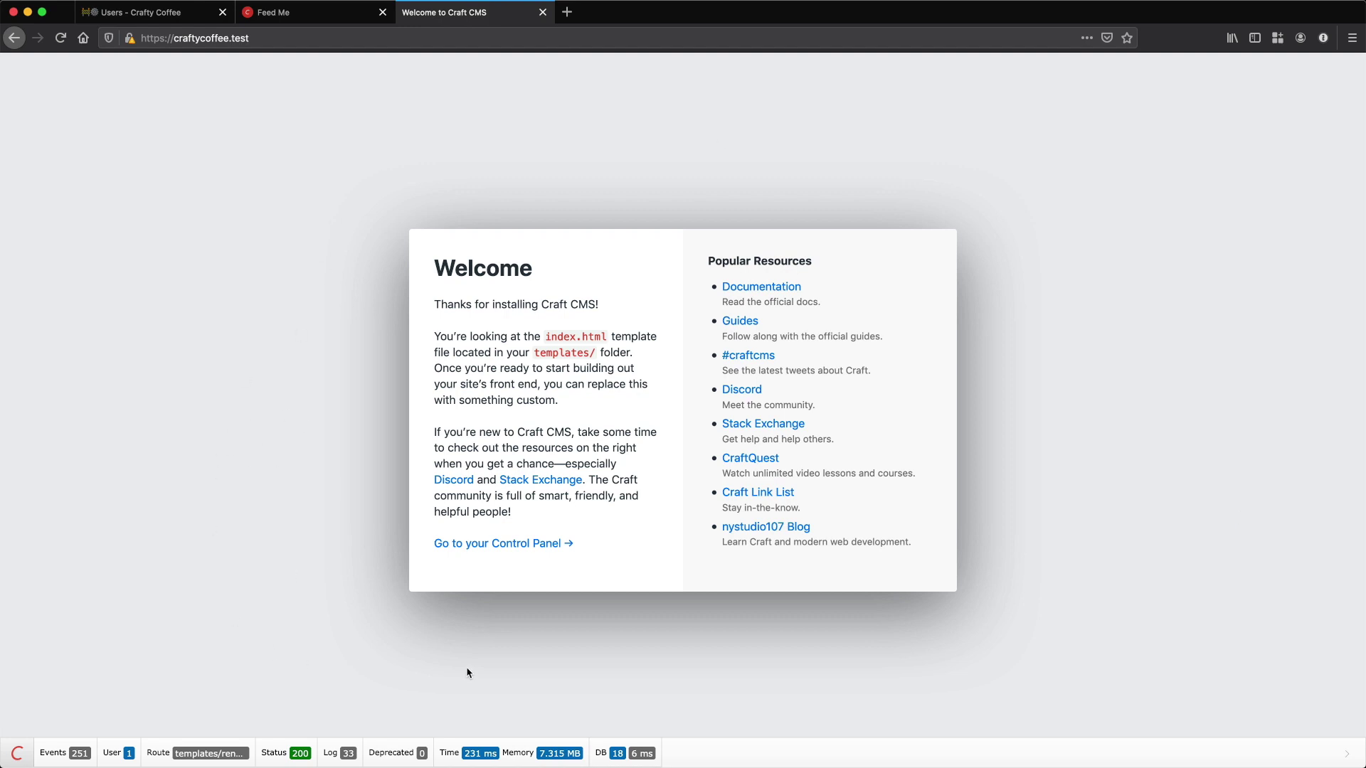
# Check the Debug Toolbar options in the admin's Preferences, then return to the Welcome page.
pyautogui.click(152, 16)
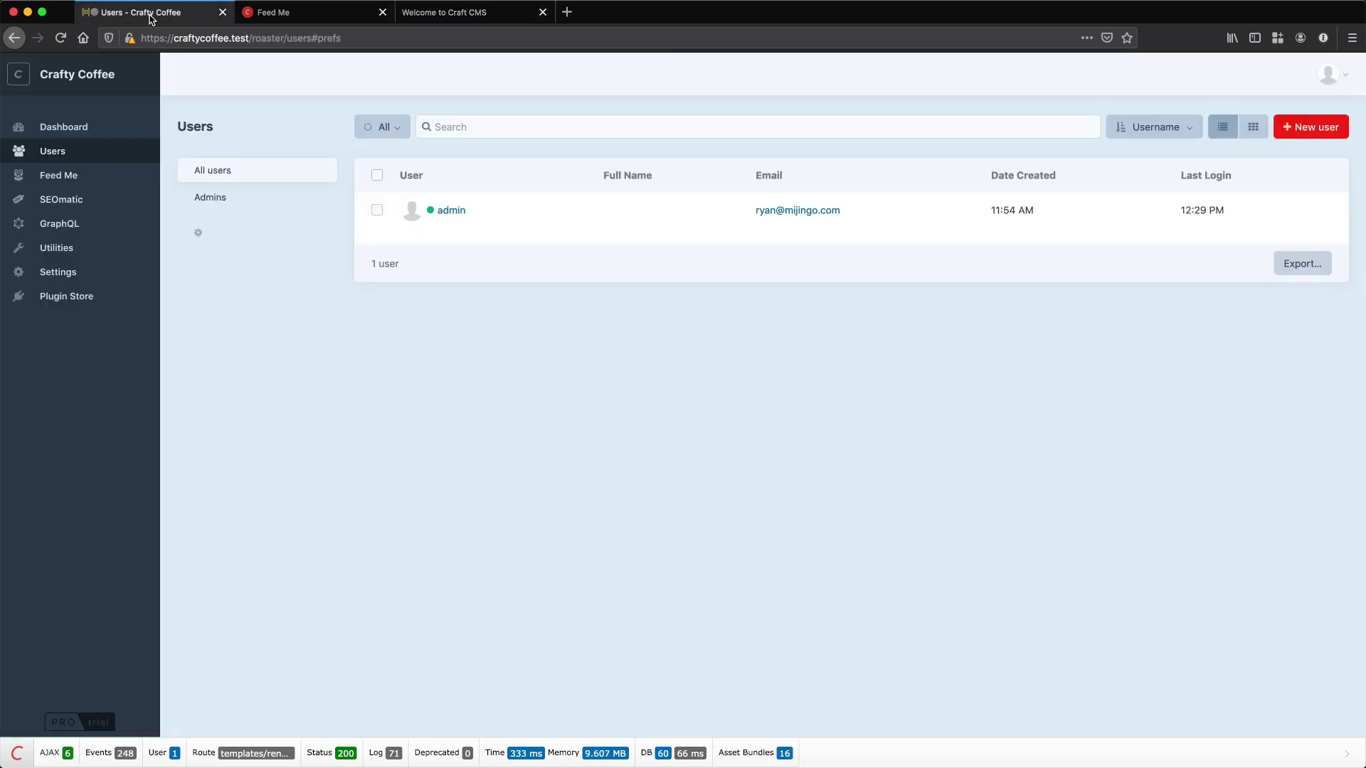
pyautogui.click(452, 210)
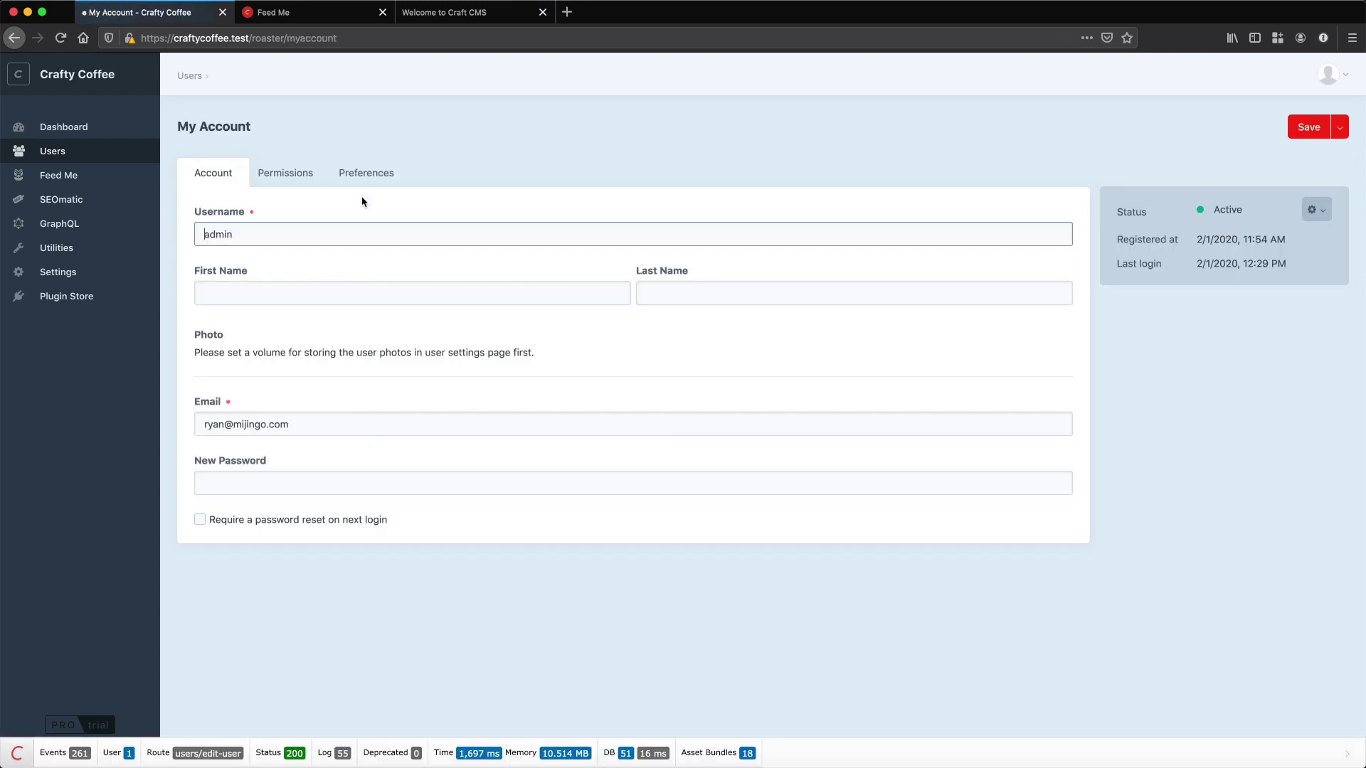
pyautogui.click(360, 181)
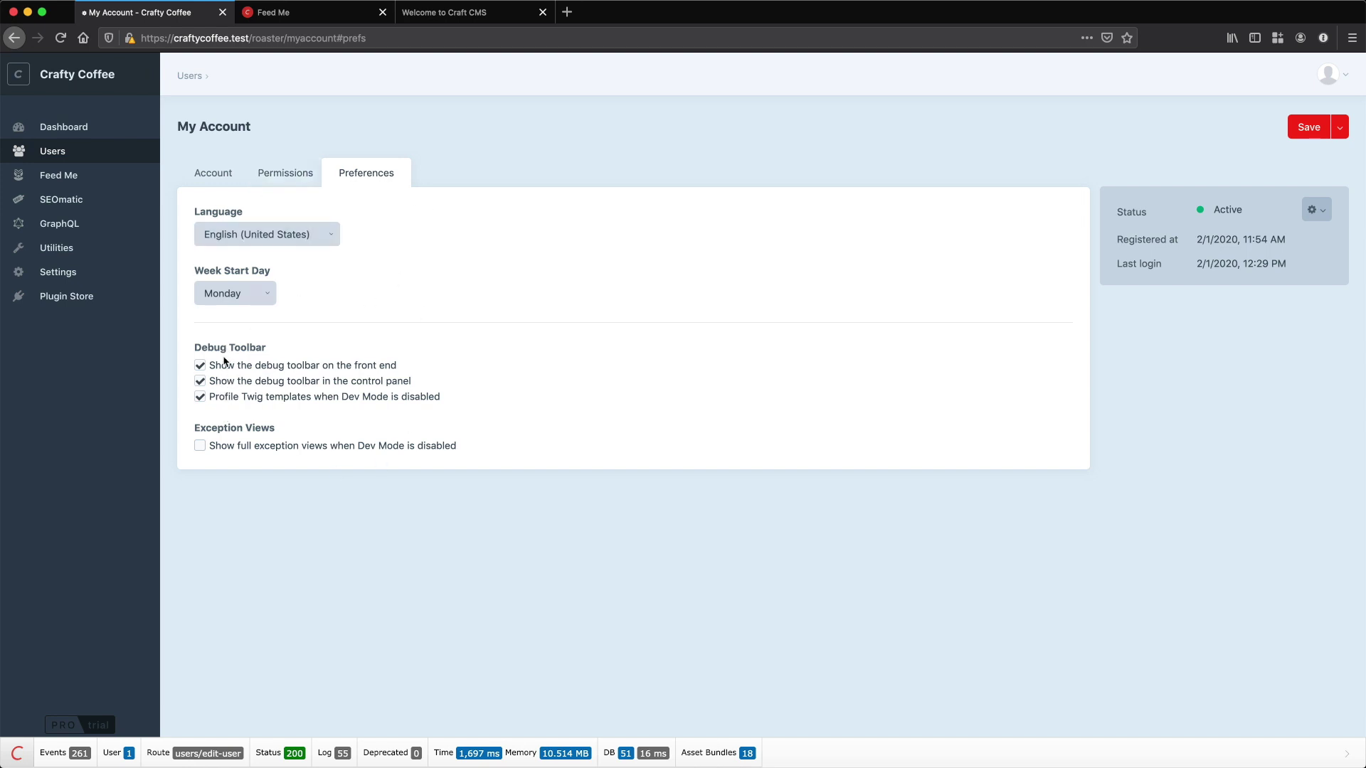
pyautogui.click(464, 13)
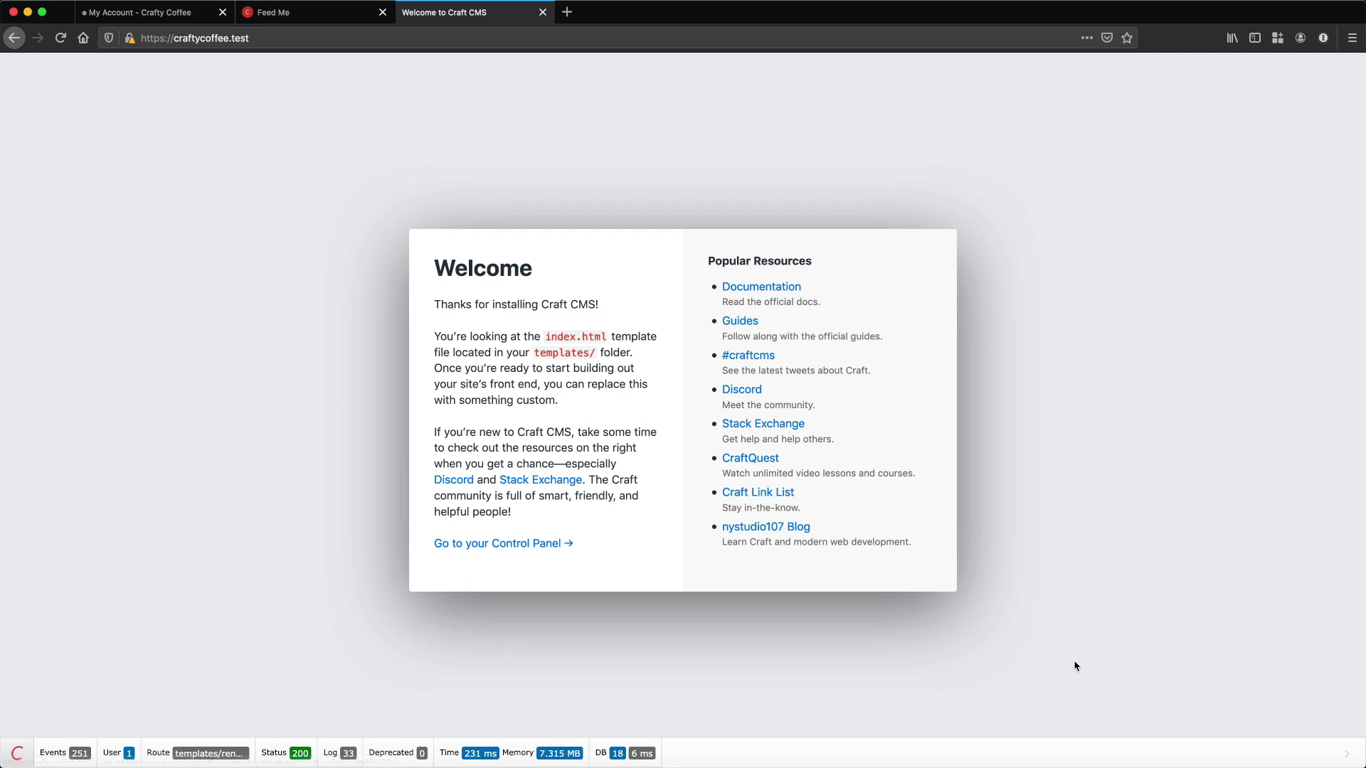
# Collapse the front-end debug toolbar, then collapse and re-expand it on My Account preferences.
pyautogui.click(1348, 758)
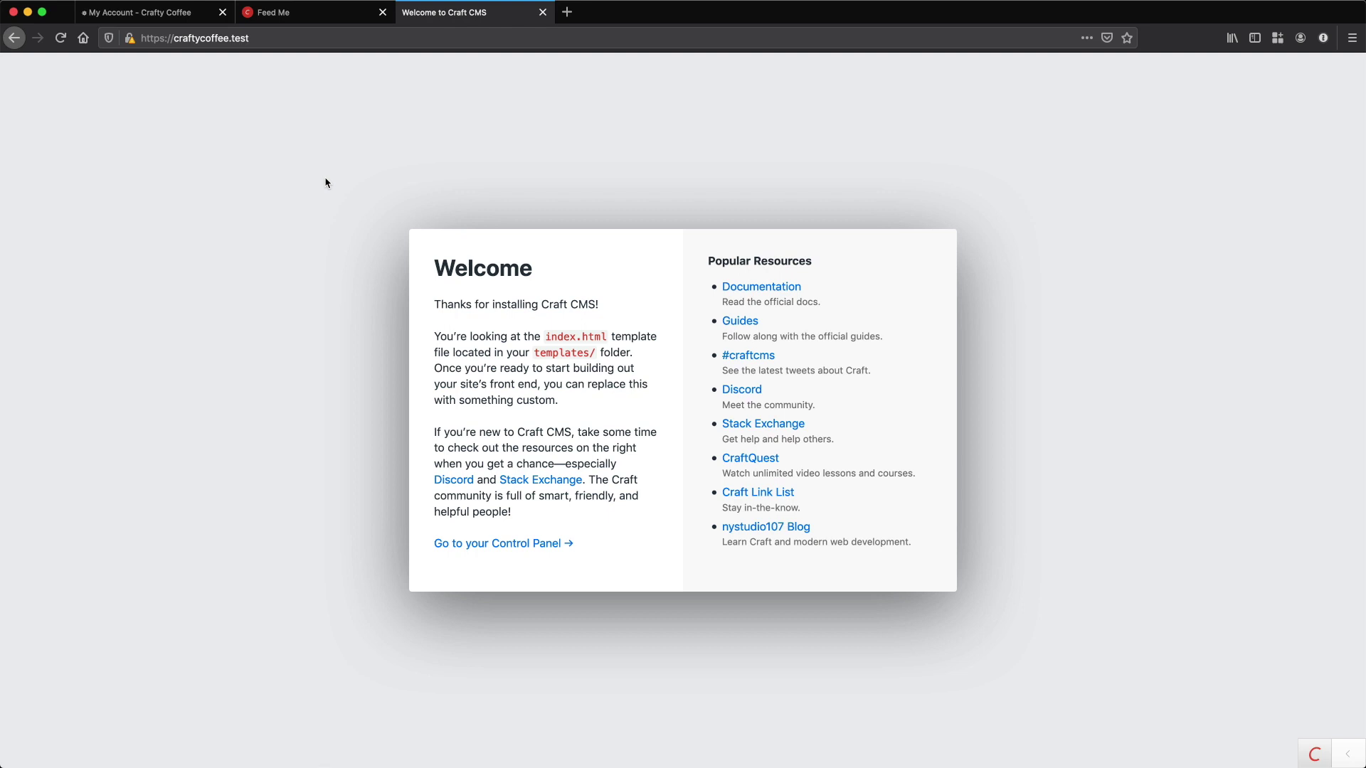
pyautogui.click(186, 14)
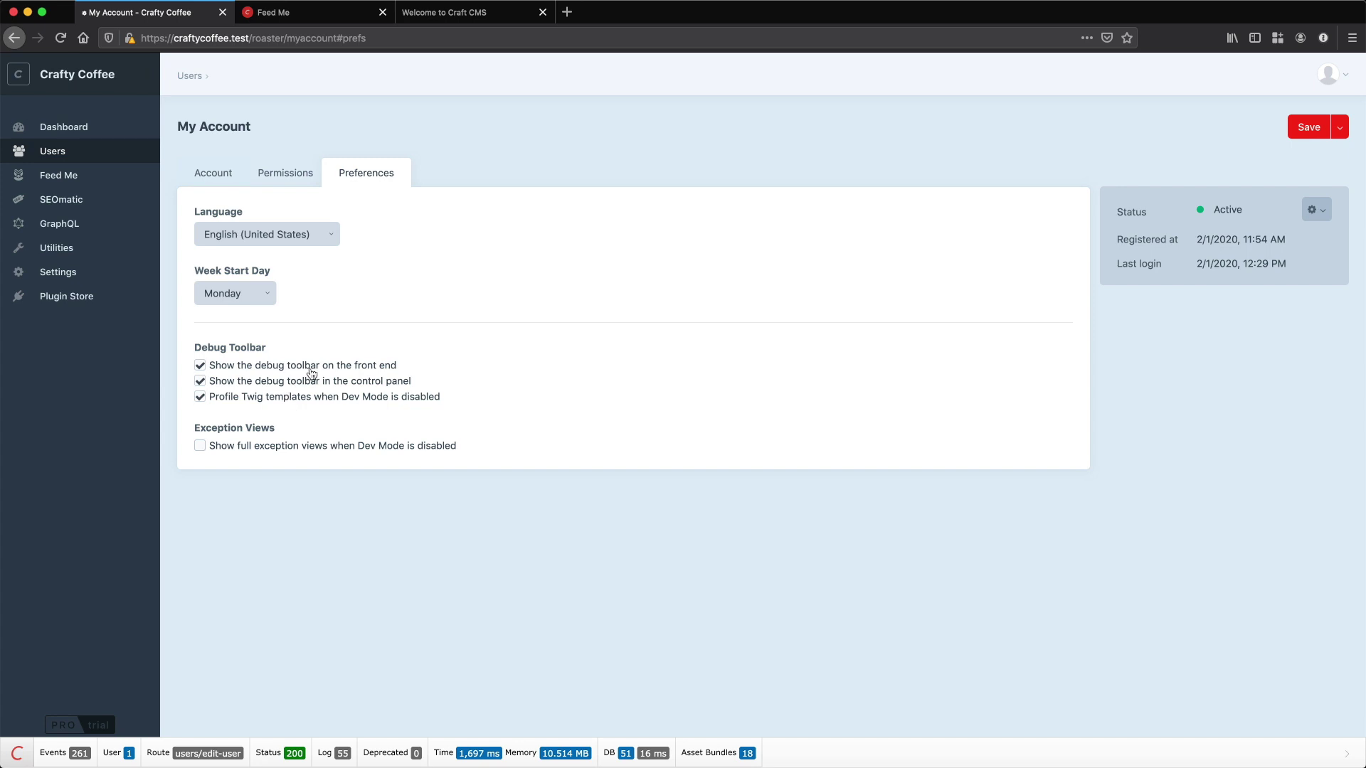
pyautogui.click(1347, 753)
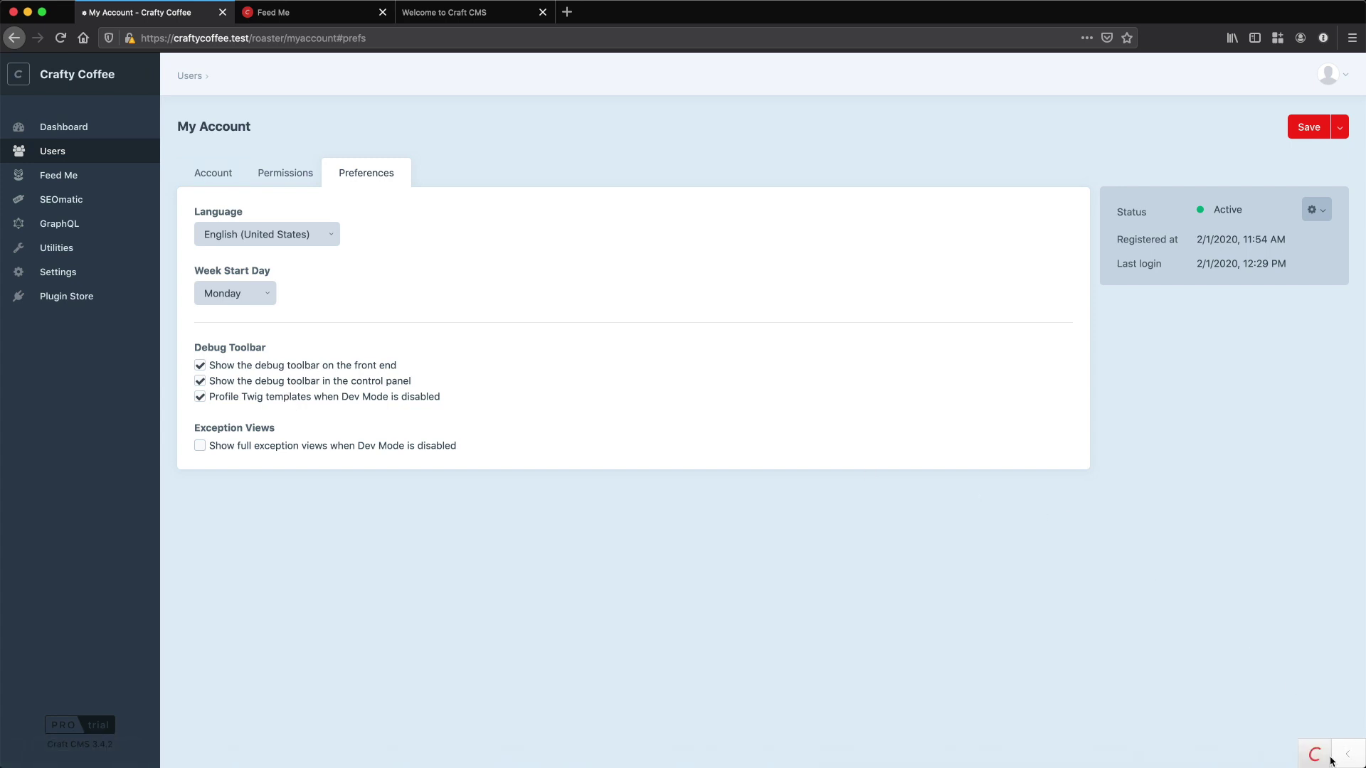
pyautogui.click(1343, 755)
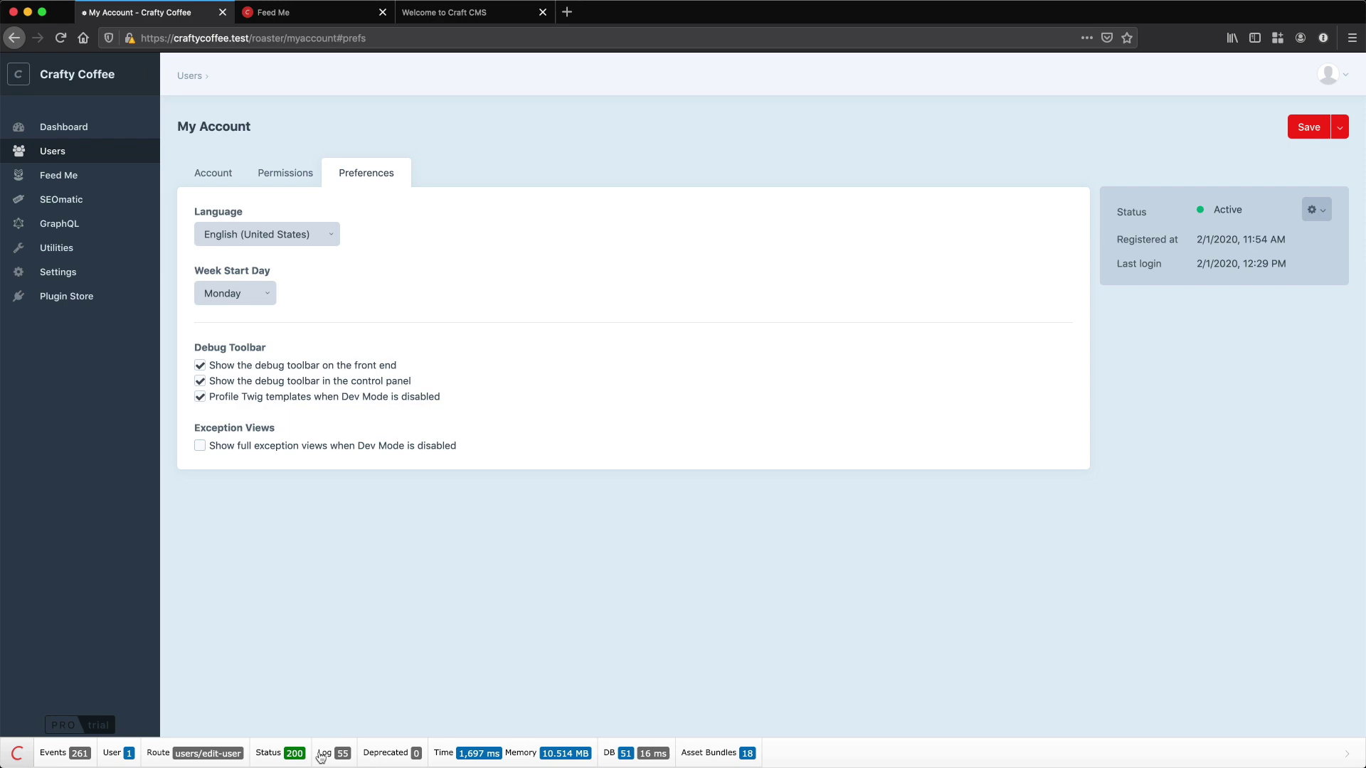